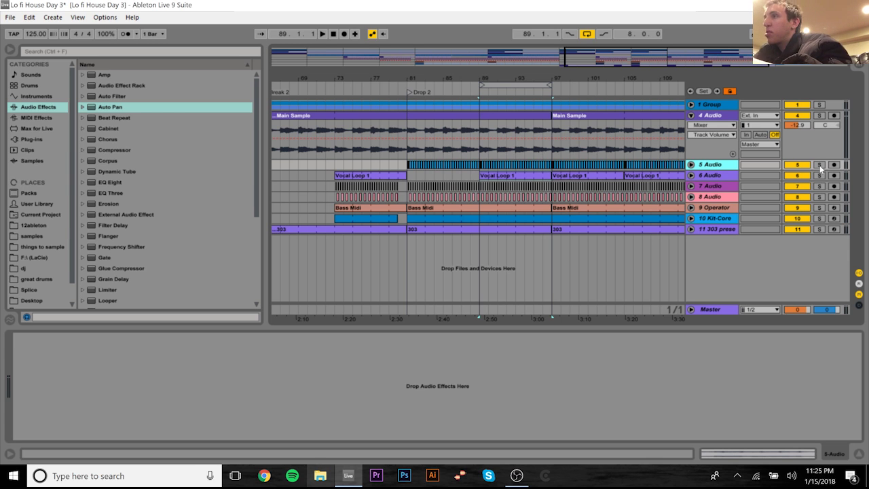
# - Solo the 5 Audio and 9 Operator tracks and compare their device chains
pyautogui.click(820, 165)
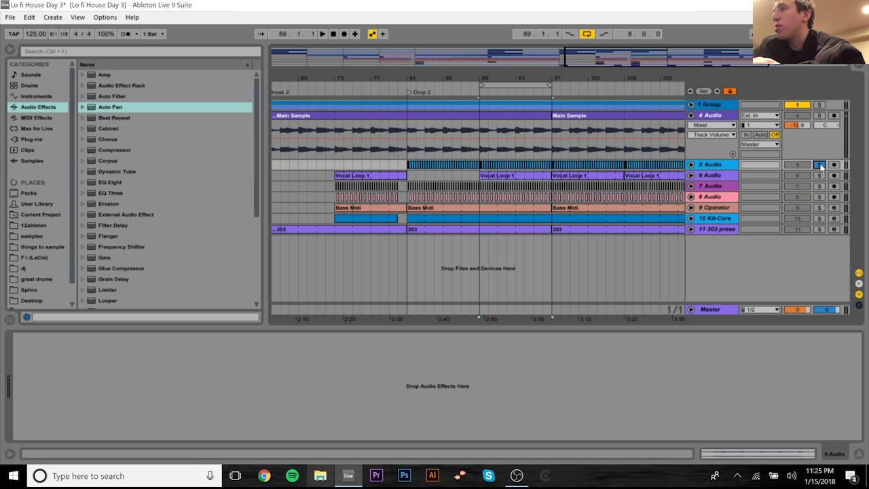
pyautogui.click(819, 207)
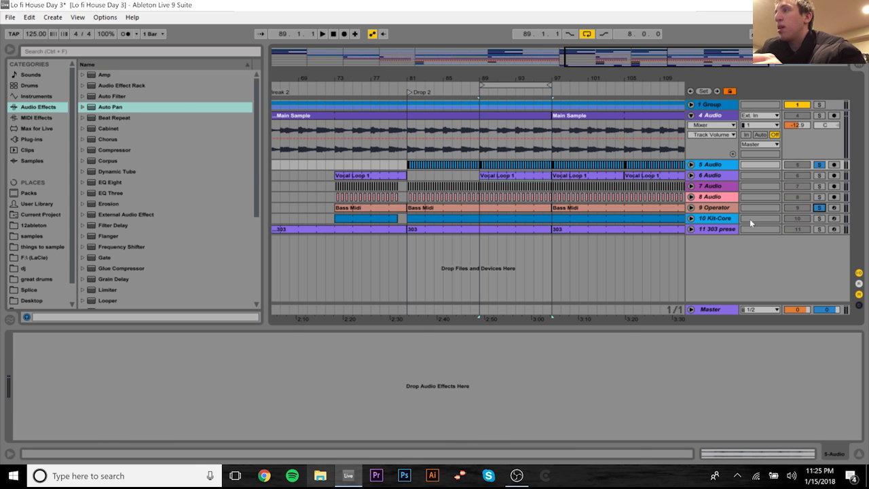
pyautogui.click(715, 209)
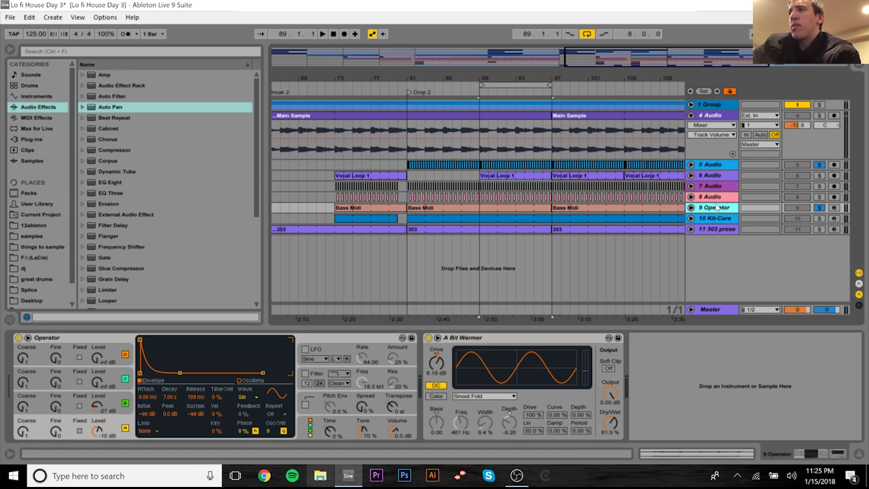
pyautogui.click(716, 168)
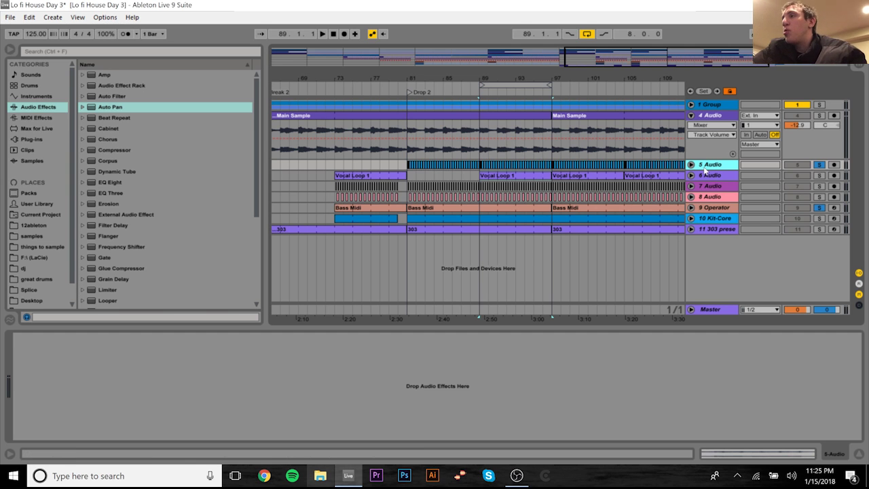
pyautogui.click(714, 207)
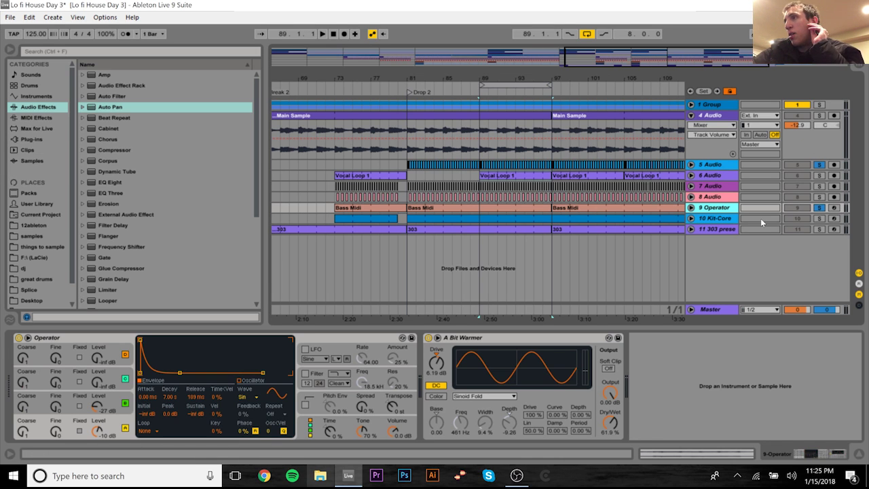
pyautogui.click(714, 164)
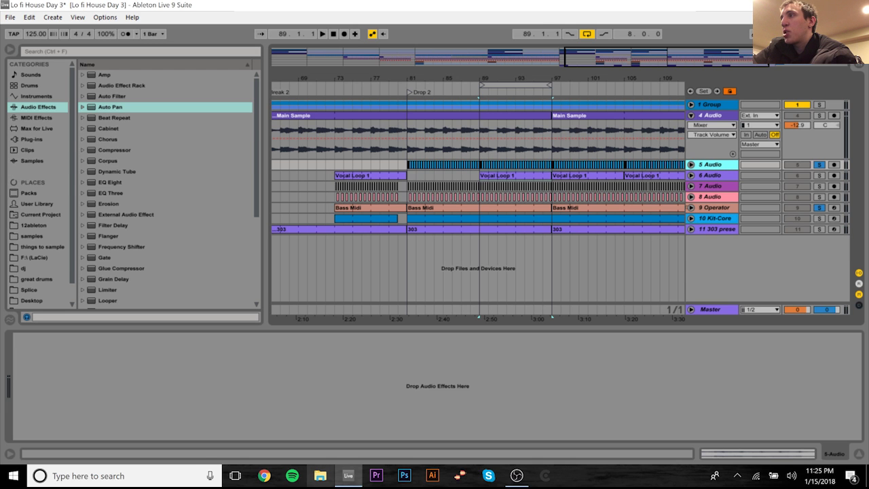
# - Raise the 9 Operator track's volume to -10.3 dB during playback and unfold the 5 Audio track
pyautogui.click(691, 207)
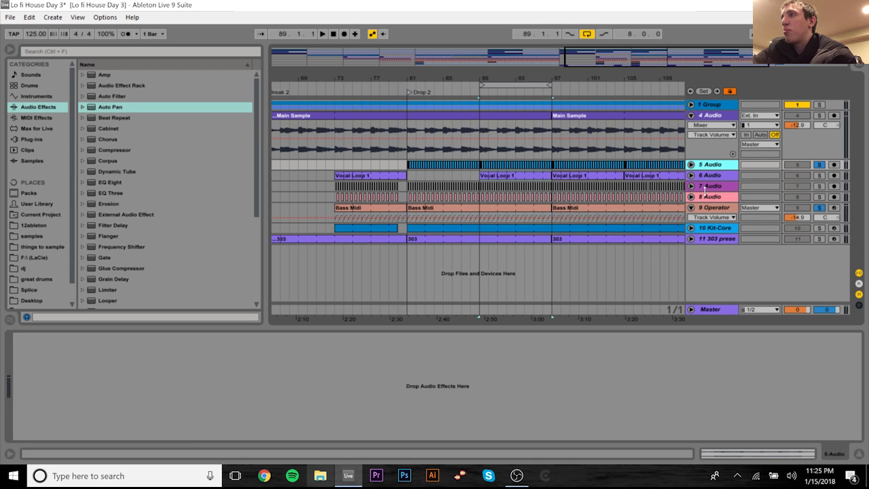
pyautogui.press('space')
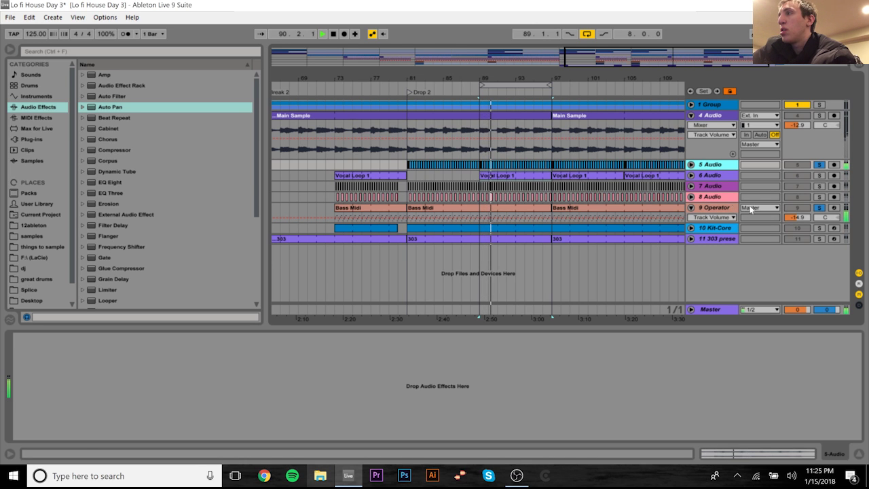
pyautogui.moveTo(796, 217); pyautogui.dragTo(792, 181)
pyautogui.click(691, 164)
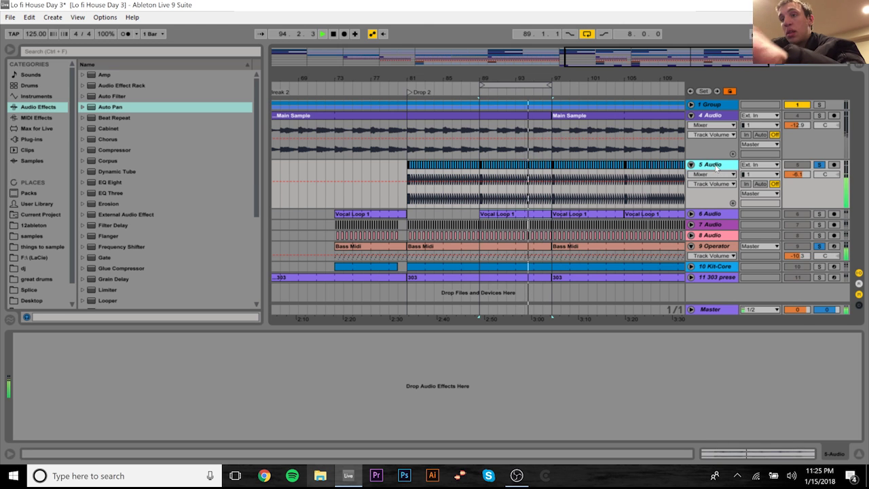
# - Add EQ Eight to the 5 Audio track and cut band 2 to about -5.83 dB at 295 Hz with a Q of 1.94
pyautogui.press('Tab')
pyautogui.press('Tab')
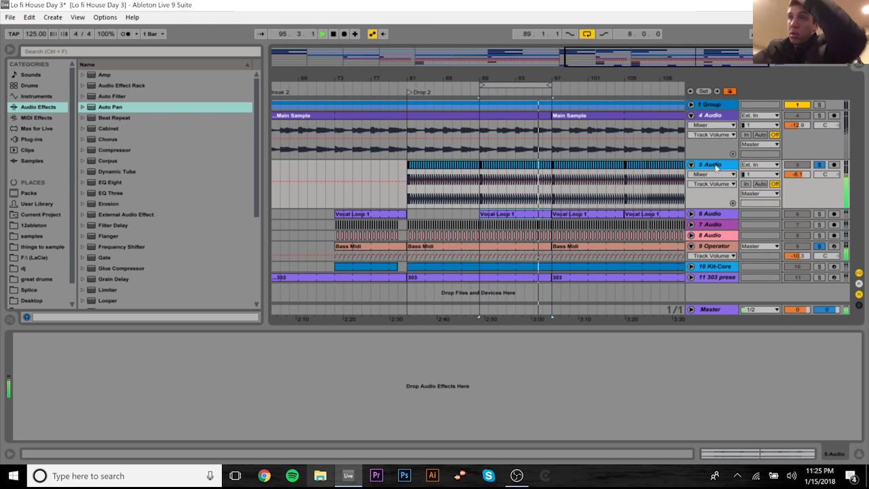
pyautogui.moveTo(110, 182); pyautogui.dragTo(115, 394)
pyautogui.press('space')
pyautogui.press('space')
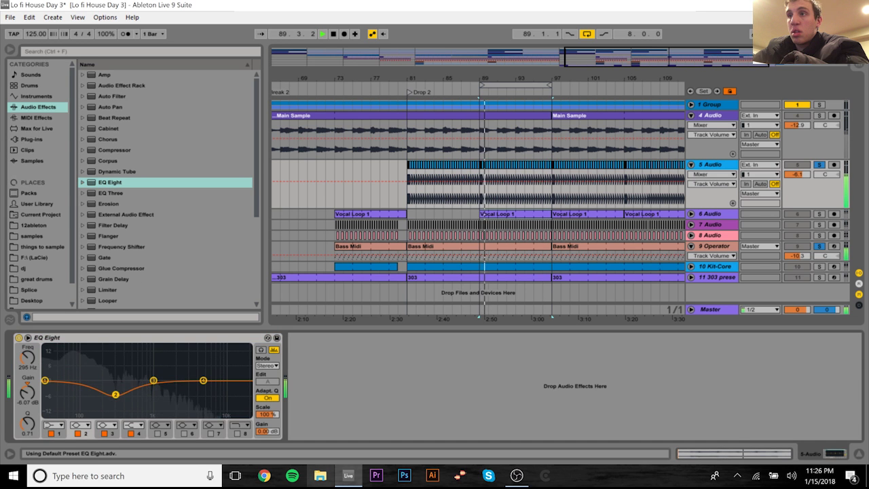
pyautogui.moveTo(28, 438); pyautogui.dragTo(28, 432)
pyautogui.press('space')
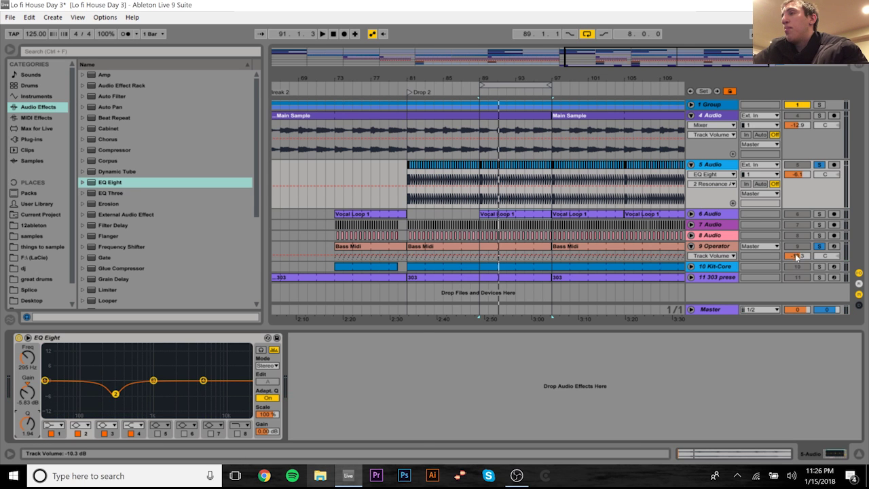
# - Fold the 5 Audio track, then solo the 7 Audio track and select it
pyautogui.click(723, 250)
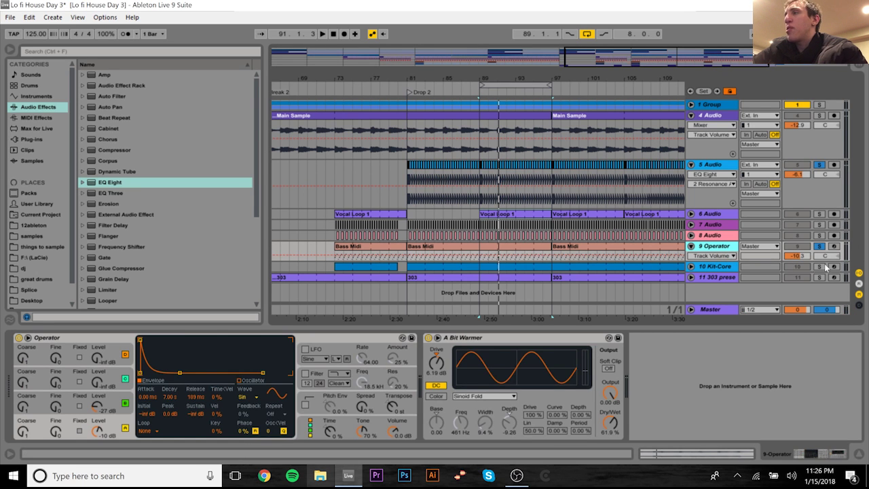
pyautogui.click(716, 167)
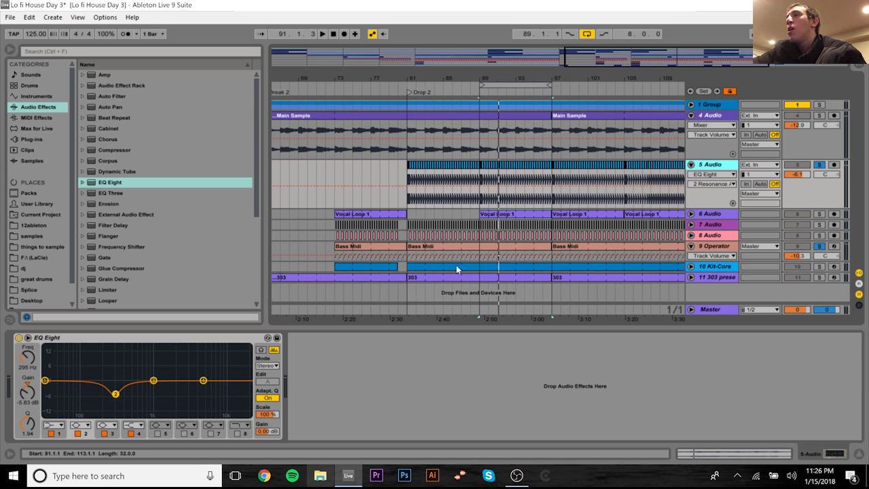
pyautogui.click(691, 165)
pyautogui.click(712, 188)
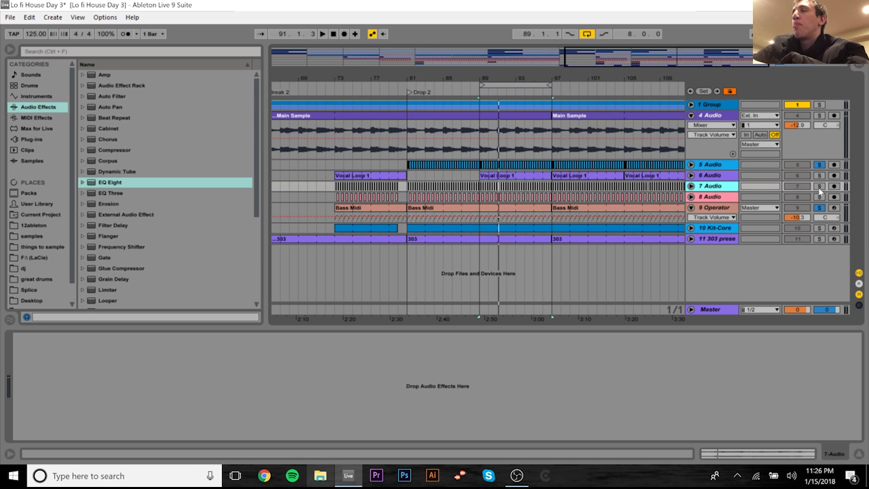
pyautogui.click(819, 187)
pyautogui.click(709, 189)
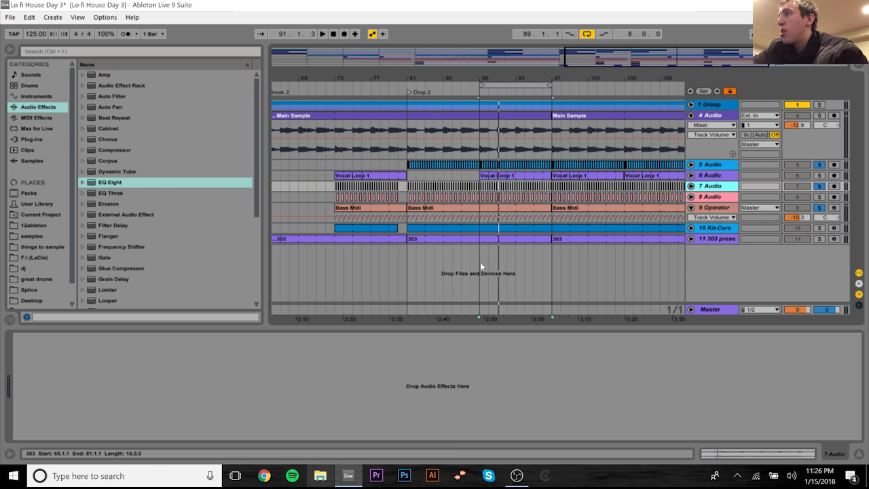
# - Add EQ Eight to the 7 Audio track and boost band 3 by 15 dB at about 4.49 kHz with a Q of 4.08
pyautogui.press('space')
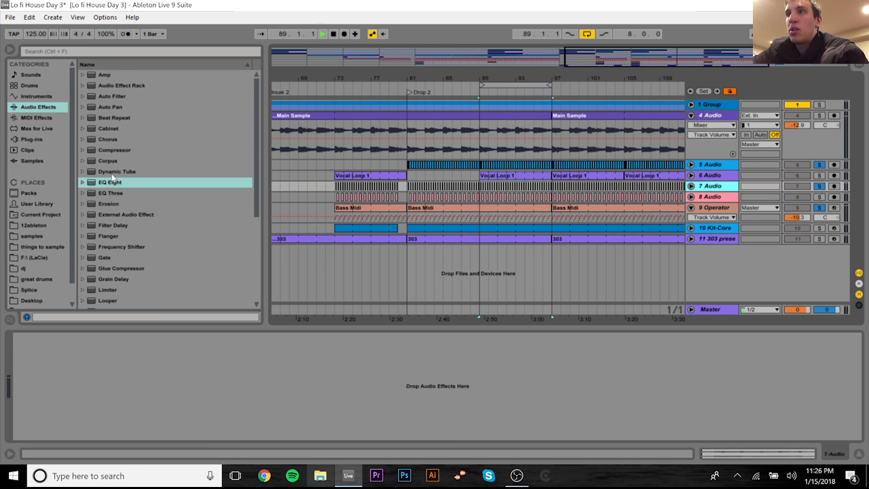
pyautogui.doubleClick(112, 182)
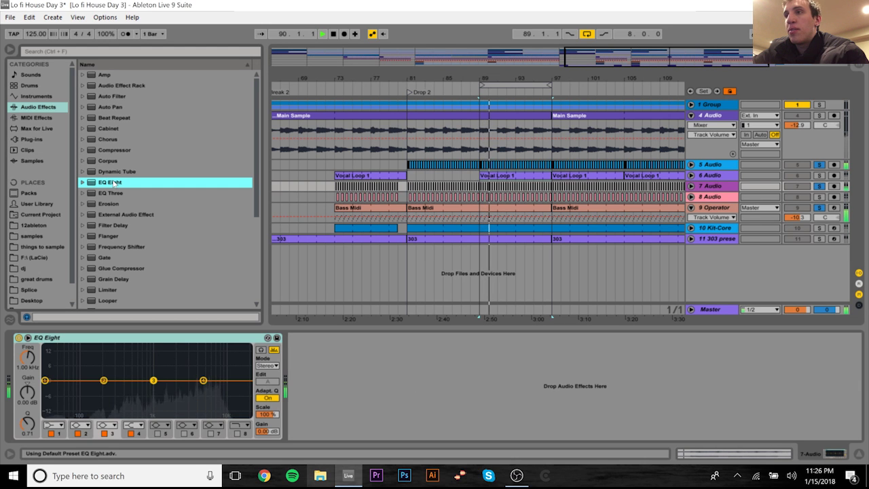
pyautogui.moveTo(154, 380); pyautogui.dragTo(198, 346)
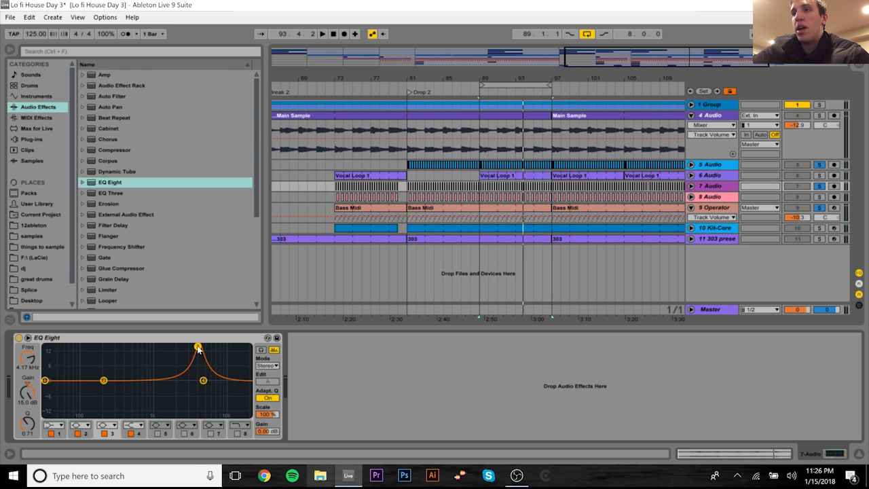
pyautogui.moveTo(31, 423); pyautogui.dragTo(31, 400)
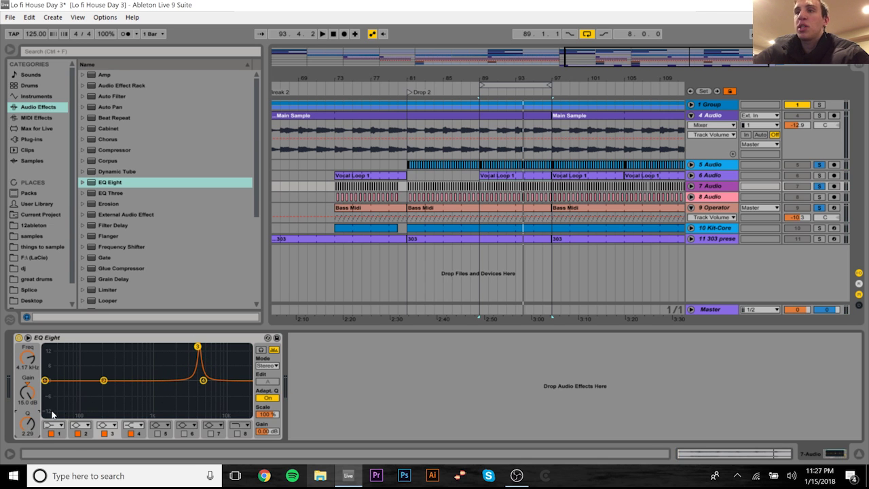
pyautogui.moveTo(31, 422); pyautogui.dragTo(30, 406)
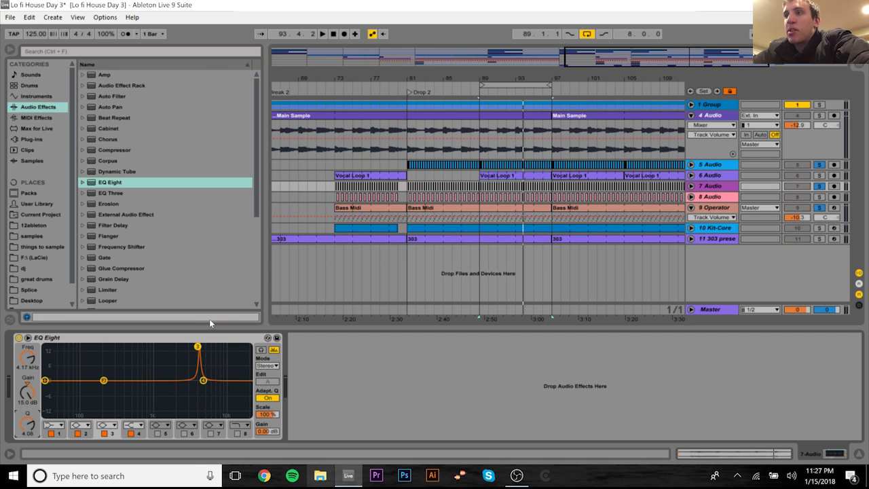
pyautogui.moveTo(197, 347); pyautogui.dragTo(199, 347)
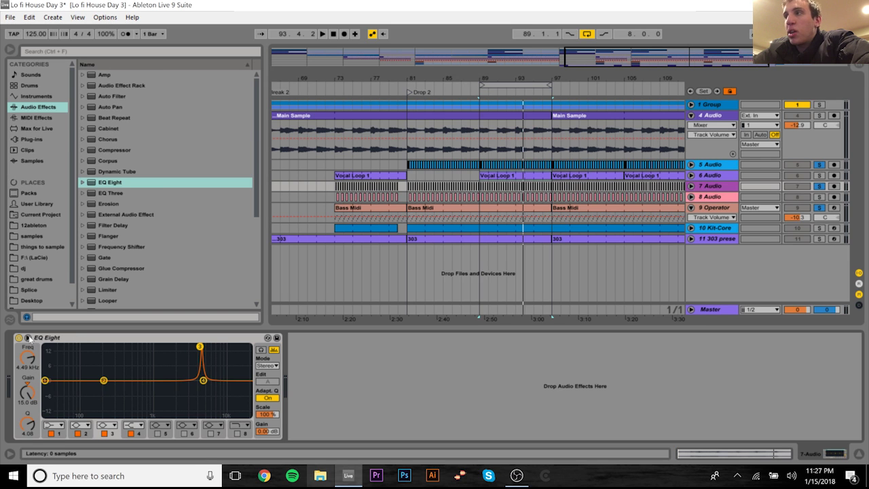
# - Narrow band 3 to a Q of 5.78 in the expanded EQ Eight display and move its boost to 3.80 kHz while auditioning the loop
pyautogui.click(261, 349)
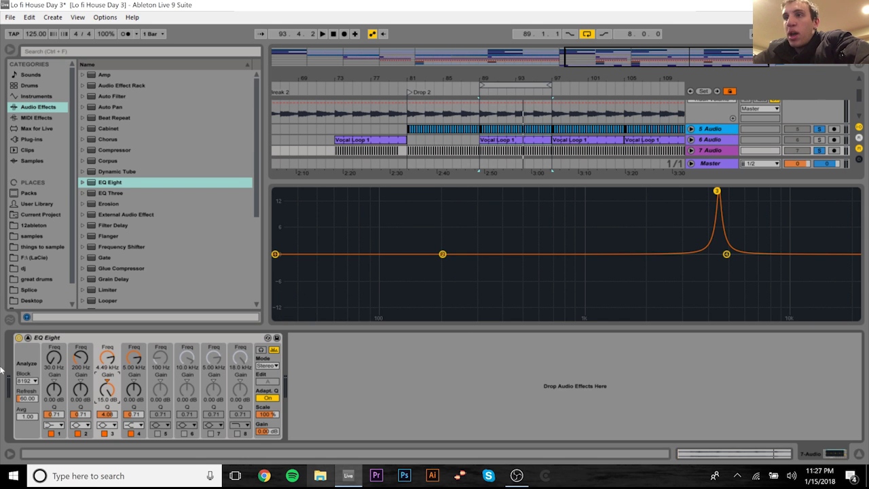
pyautogui.moveTo(107, 417); pyautogui.dragTo(107, 402)
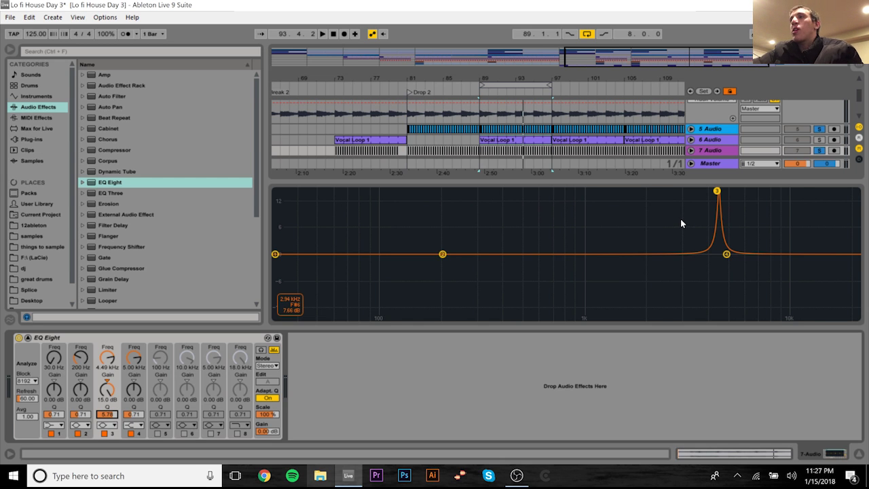
pyautogui.press('space')
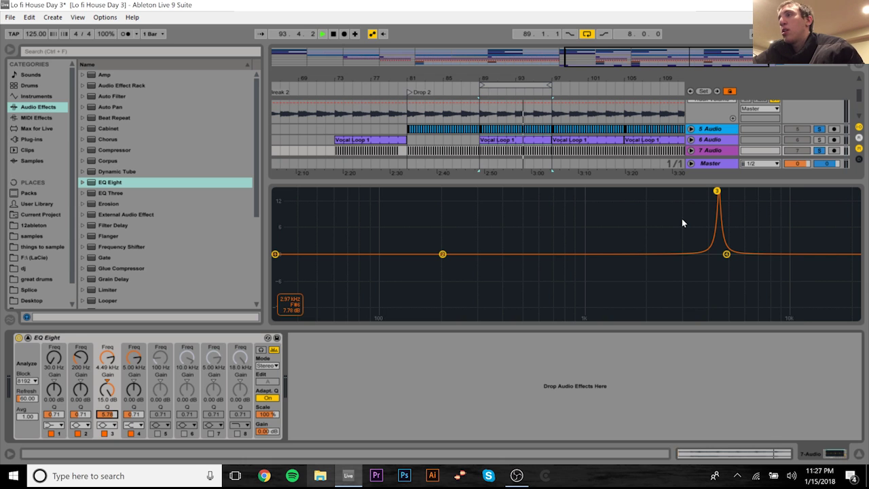
pyautogui.moveTo(717, 191); pyautogui.dragTo(702, 194)
pyautogui.press('space')
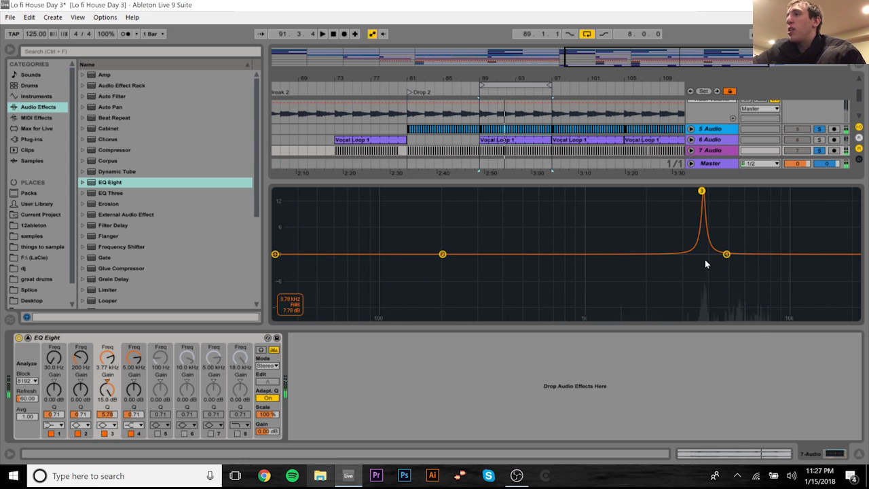
pyautogui.press('space')
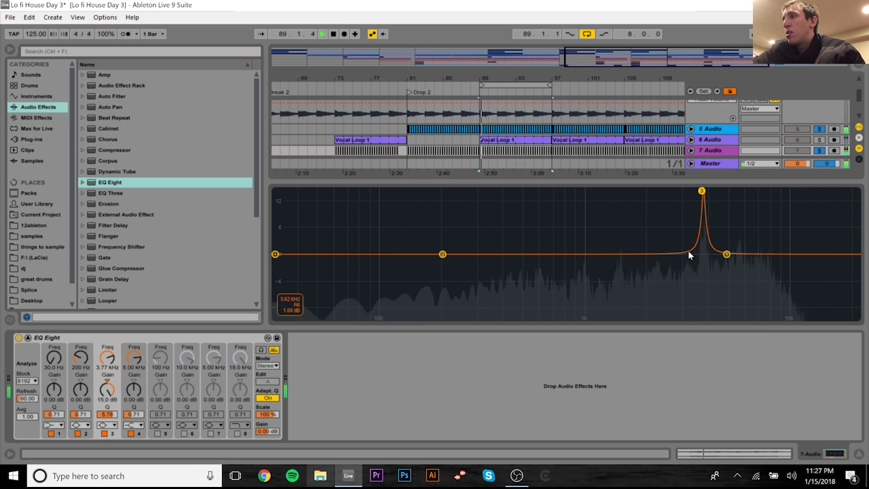
pyautogui.press('space')
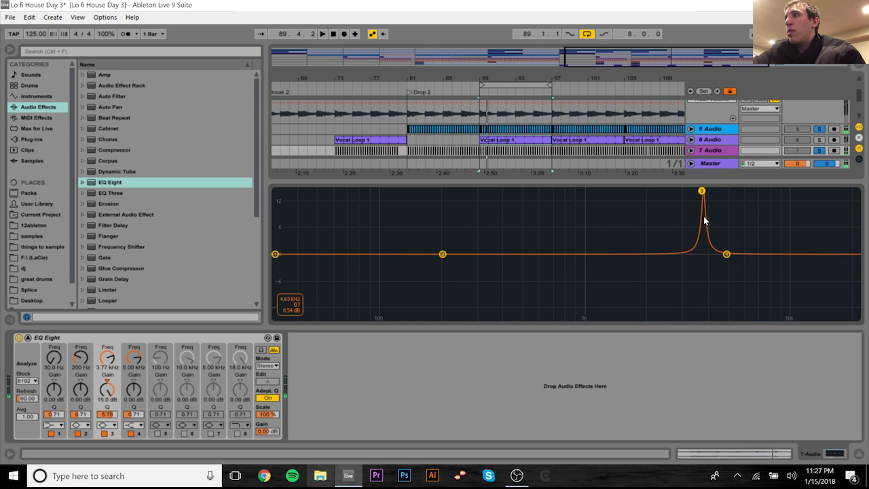
pyautogui.moveTo(701, 191); pyautogui.dragTo(703, 191)
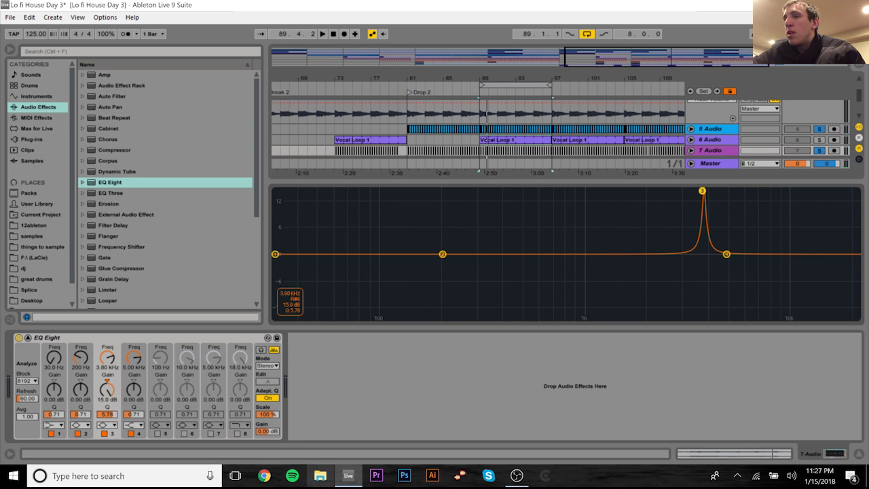
# - Turn band 3's boost into a cut of about -9.29 dB while listening to the loop
pyautogui.moveTo(108, 392); pyautogui.dragTo(108, 430)
pyautogui.press('space')
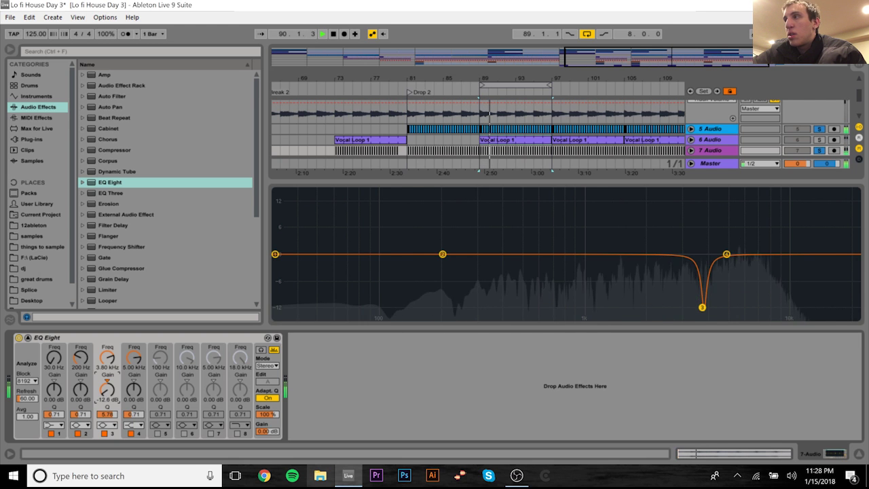
pyautogui.moveTo(105, 393); pyautogui.dragTo(105, 389)
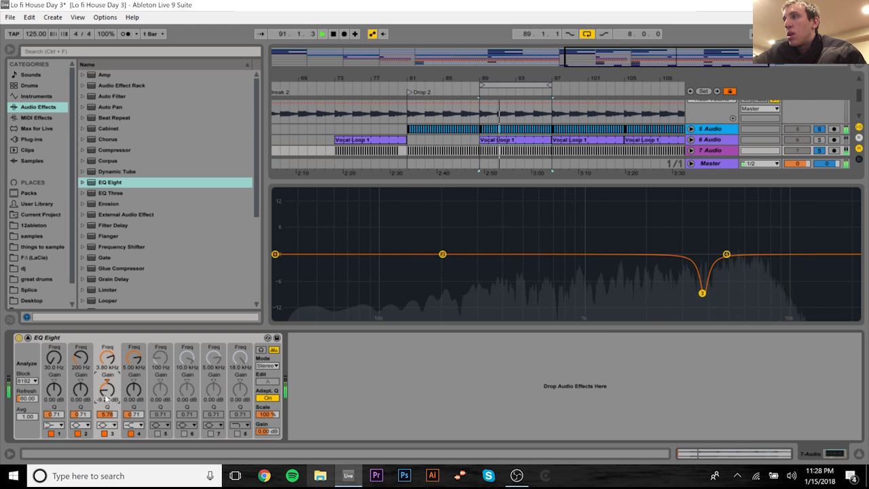
pyautogui.press('space')
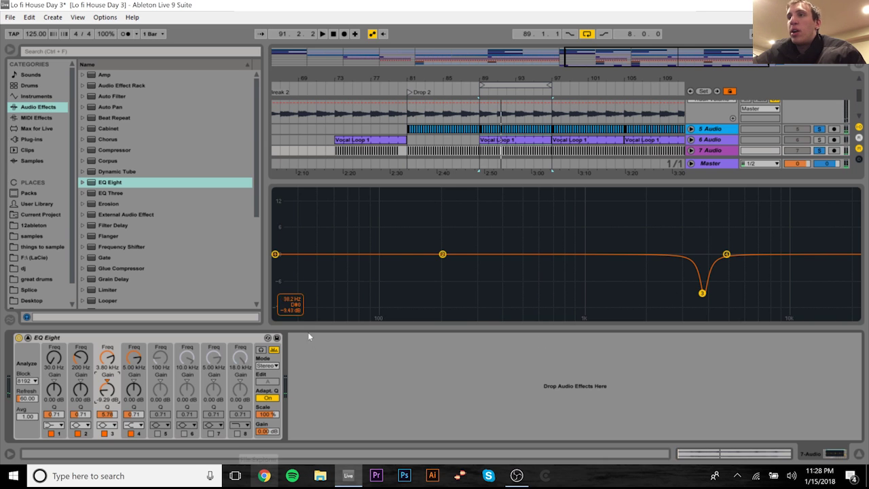
# - Change EQ Eight band 1 to a low-cut filter with its frequency at about 563 Hz
pyautogui.click(55, 427)
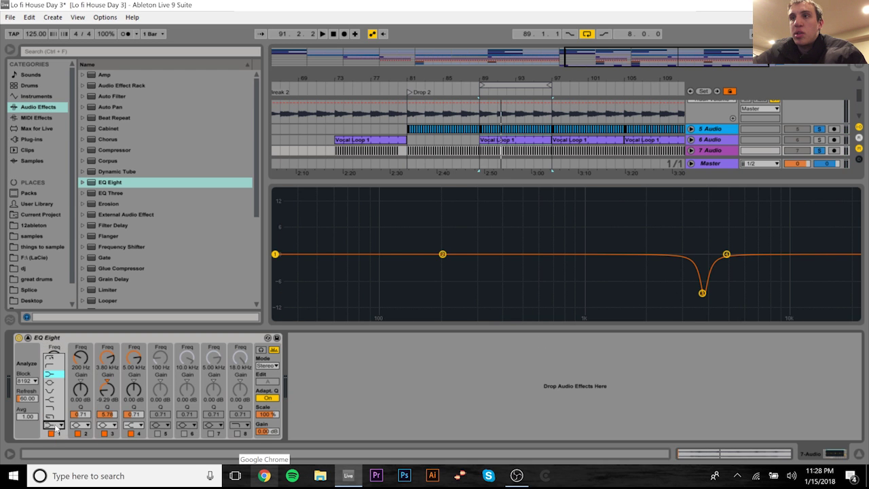
pyautogui.click(53, 358)
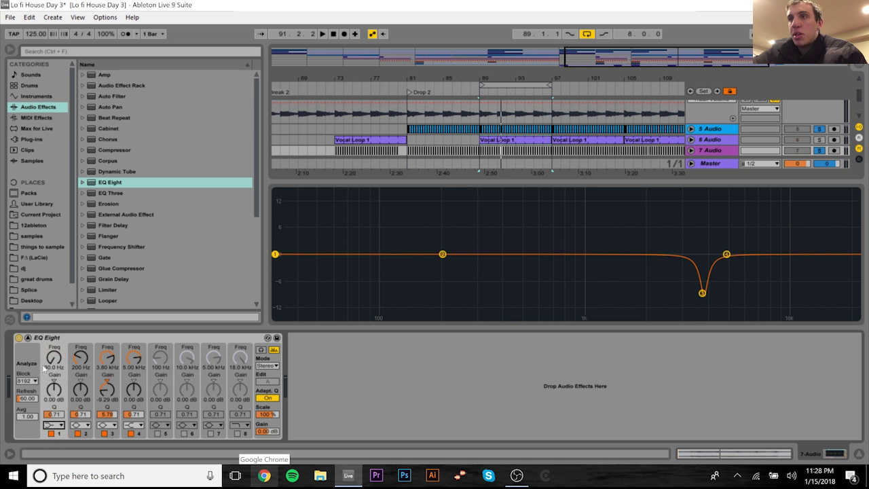
pyautogui.moveTo(54, 358); pyautogui.dragTo(53, 326)
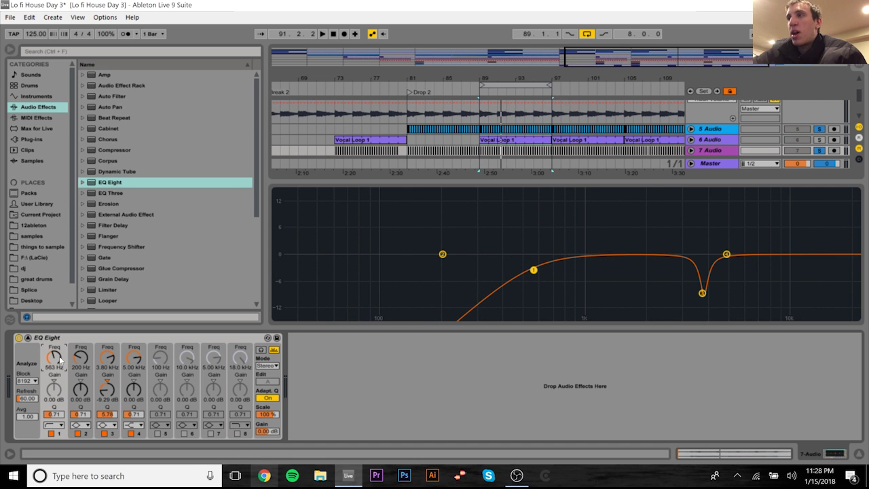
# - Audition the loop with the low cut on the 7 Audio track and collapse the expanded EQ Eight display
pyautogui.press('space')
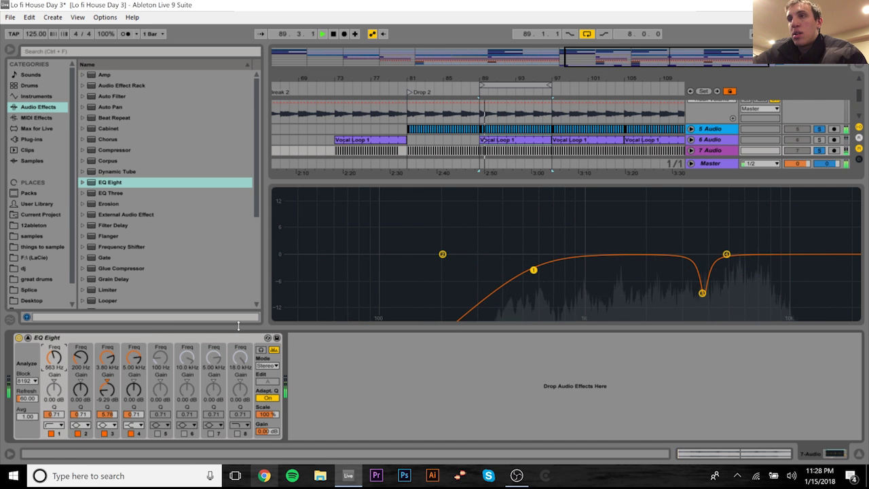
pyautogui.click(268, 338)
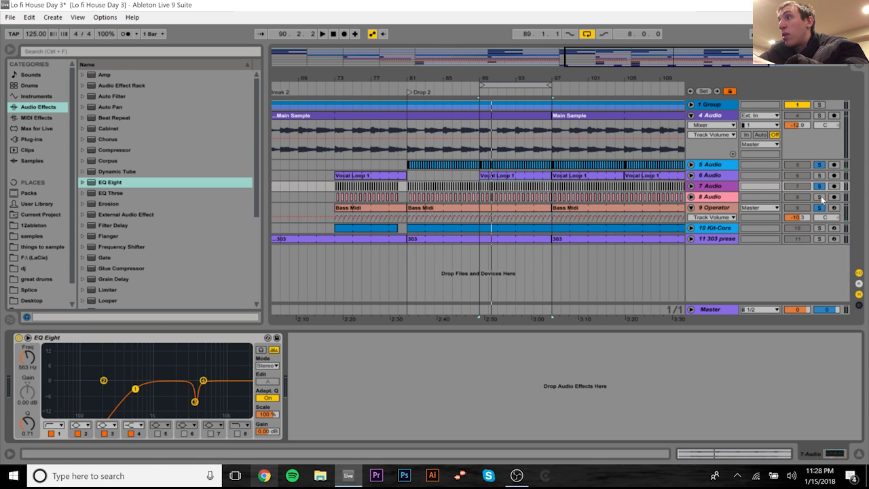
# - Solo the 8 Audio track along with the other soloed tracks and add EQ Eight to it
pyautogui.click(734, 197)
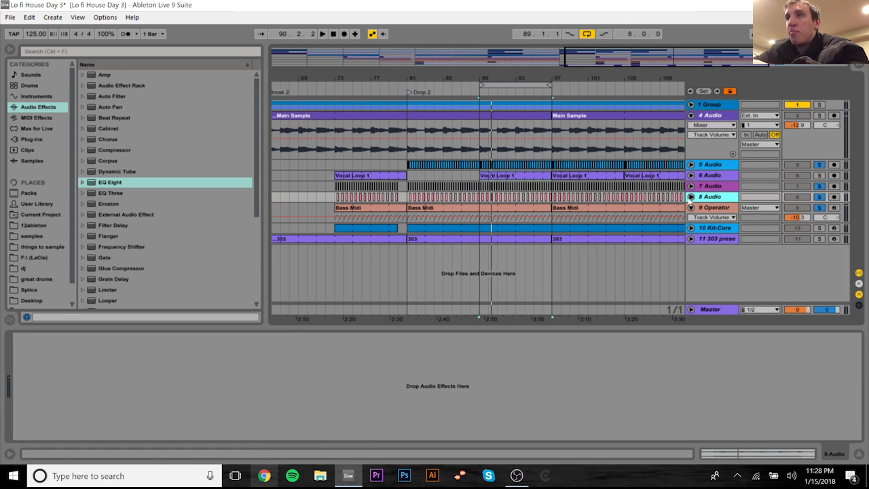
pyautogui.click(99, 186)
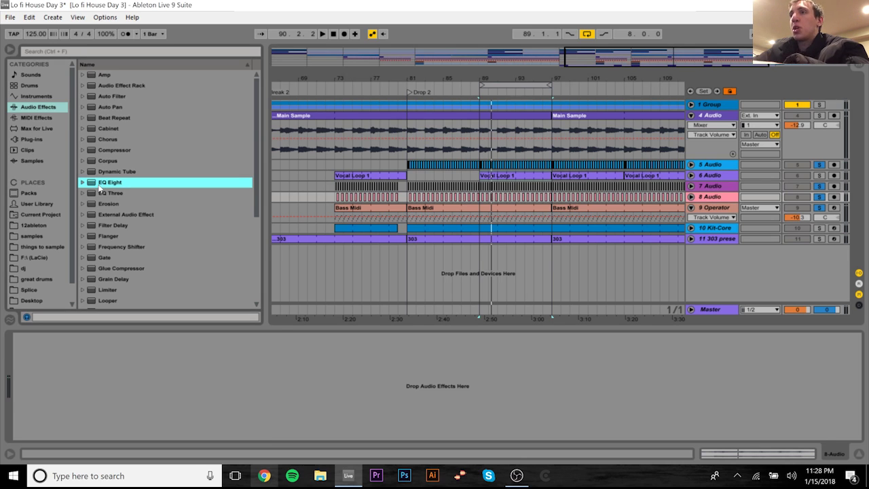
pyautogui.doubleClick(99, 185)
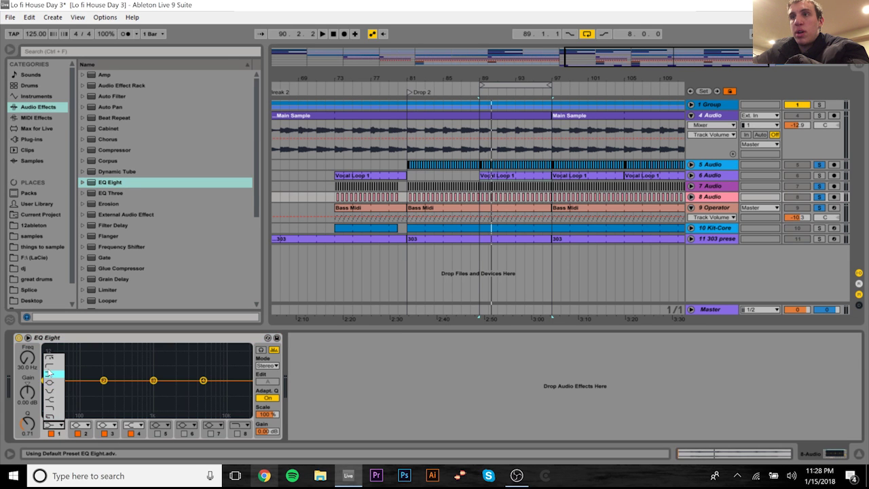
# - Change EQ Eight band 1 on 8 Audio to a low-cut filter at 232 Hz during playback and unfold the track
pyautogui.click(49, 365)
pyautogui.moveTo(29, 370); pyautogui.dragTo(31, 364)
pyautogui.press('space')
pyautogui.scroll(-2, 31, 363)
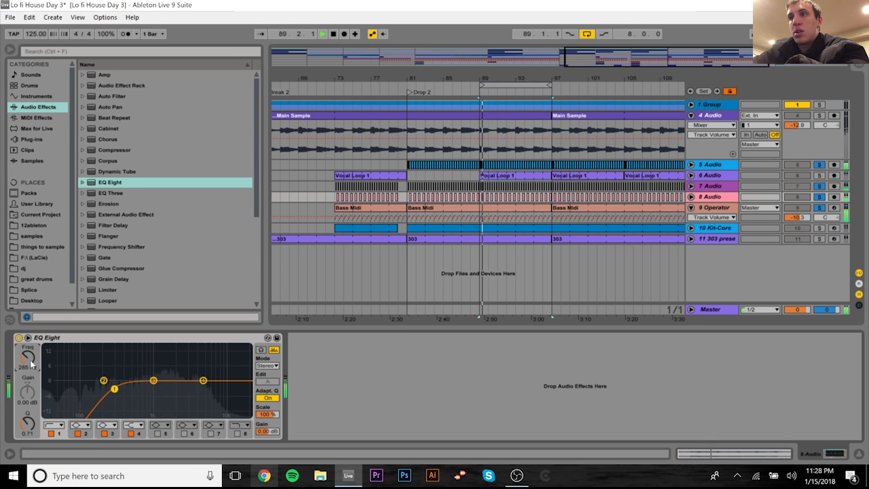
pyautogui.scroll(-1, 30, 363)
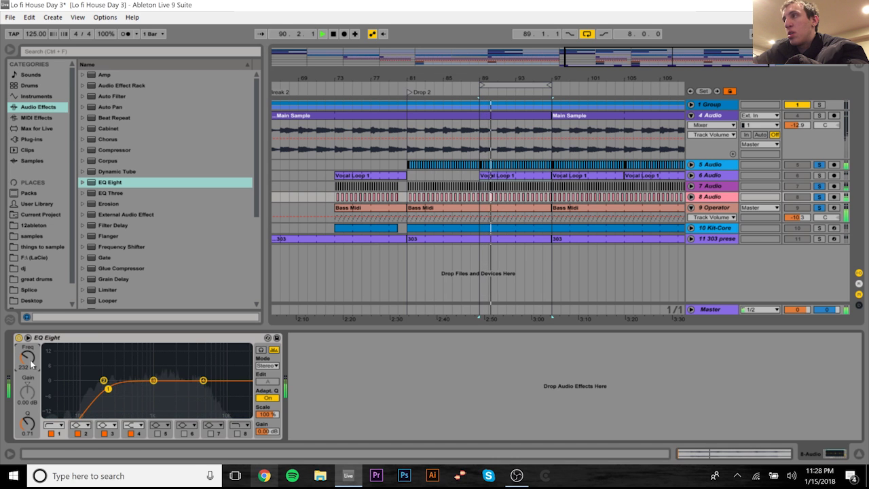
pyautogui.click(691, 196)
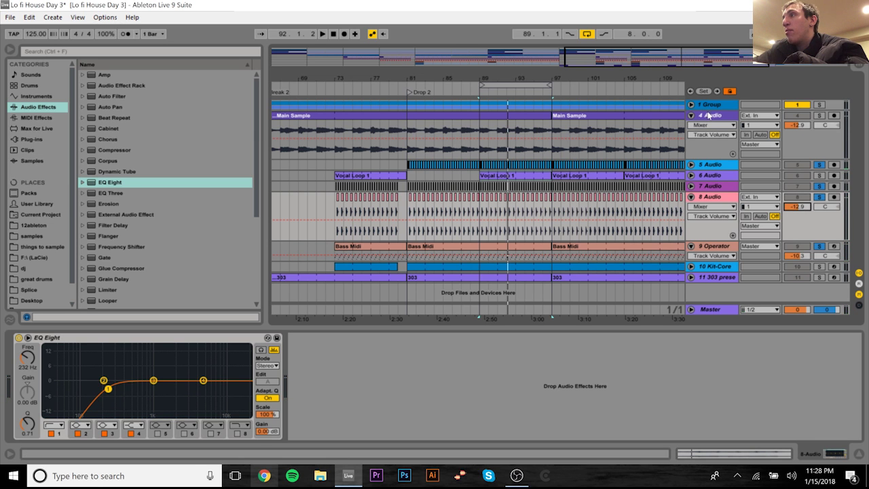
# - Solo the 1 Group track and add EQ Eight after A Bit Warmer in its device chain
pyautogui.click(819, 105)
pyautogui.click(721, 104)
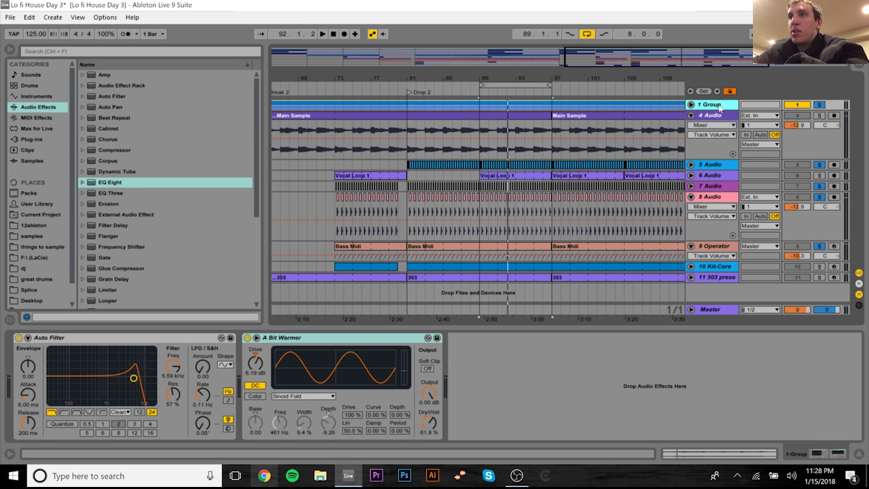
pyautogui.moveTo(109, 182); pyautogui.dragTo(445, 369)
# - Change the group's EQ Eight band 1 to the steep low-cut filter and set it to about 388 Hz while auditioning the loop
pyautogui.click(489, 425)
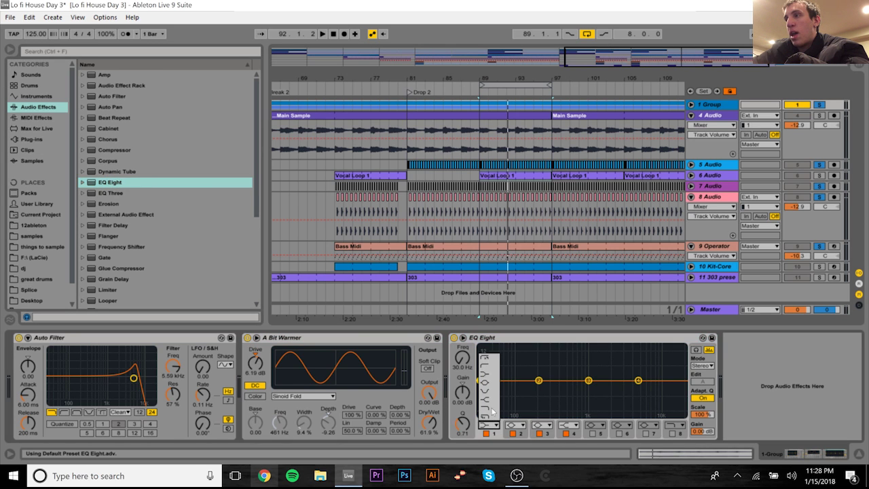
pyautogui.click(489, 360)
pyautogui.moveTo(504, 389); pyautogui.dragTo(551, 380)
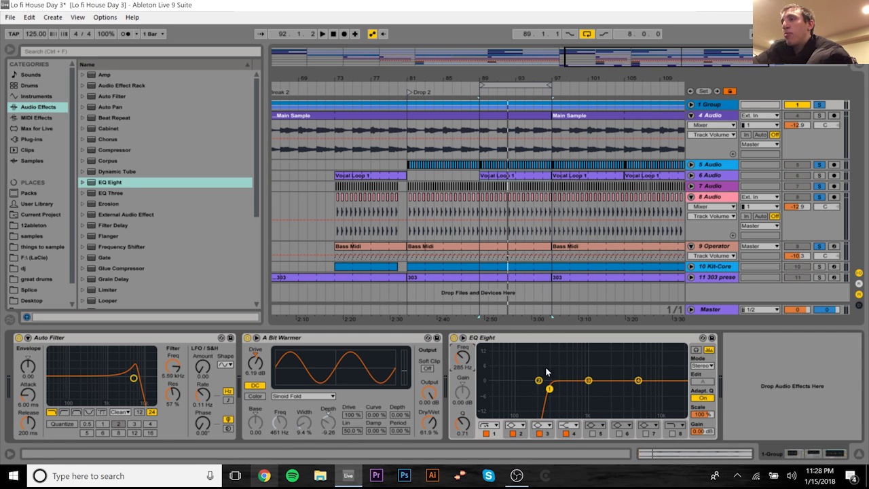
pyautogui.press('space')
pyautogui.moveTo(548, 388); pyautogui.dragTo(559, 389)
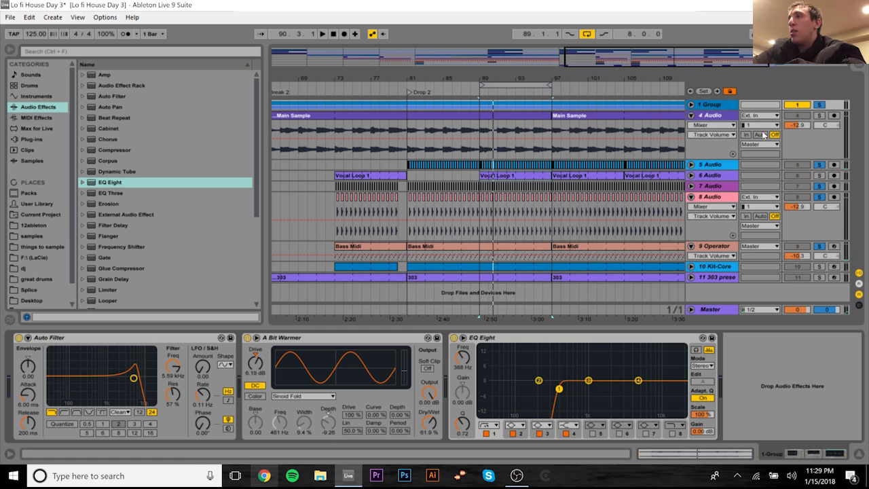
# - Solo the 4 Audio track and add EQ Eight after A Bit Warmer in its device chain
pyautogui.click(721, 120)
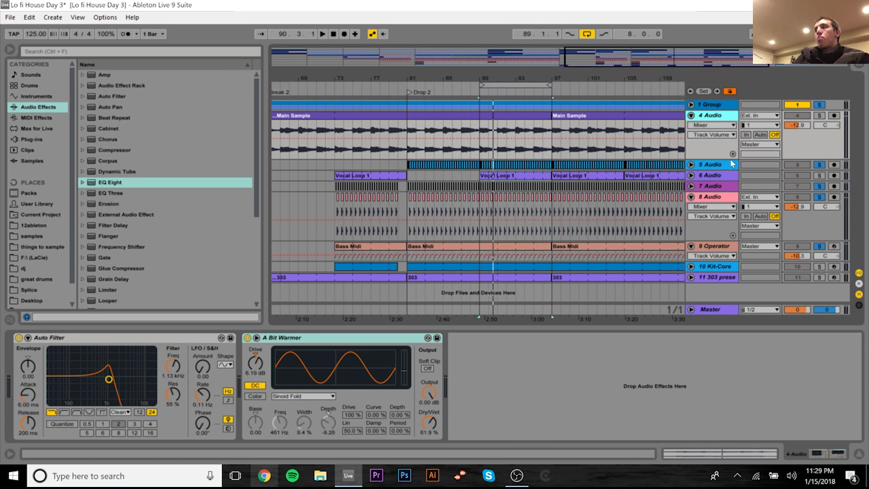
pyautogui.click(819, 116)
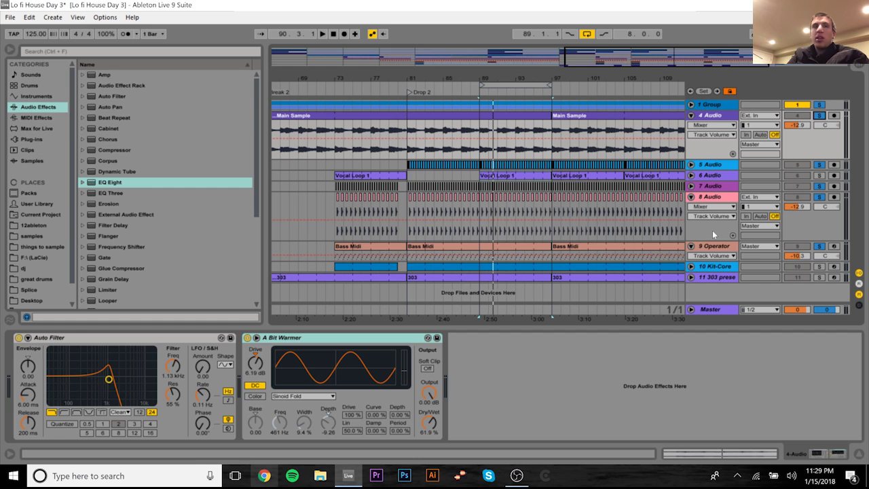
pyautogui.click(714, 116)
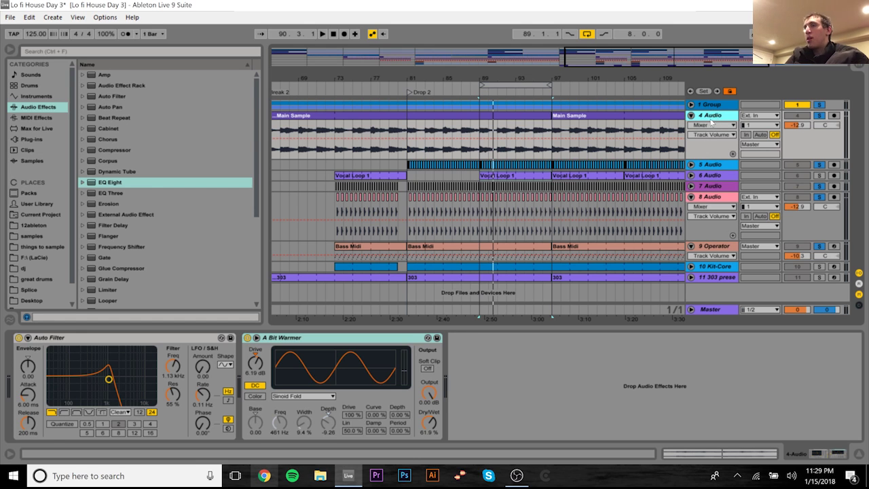
pyautogui.doubleClick(113, 185)
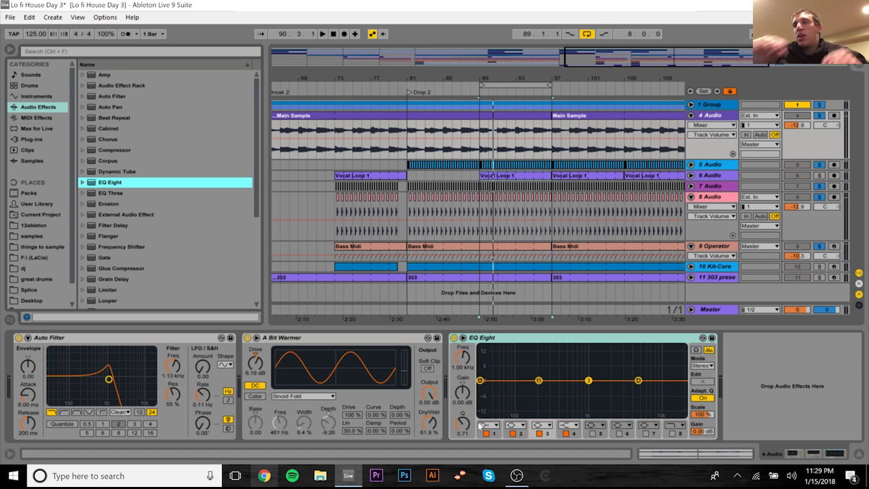
# - Make EQ Eight band 1 on 4 Audio a low cut at about 105 Hz and nudge band 3 to 1.08 kHz and 0.12 dB while listening
pyautogui.moveTo(480, 380); pyautogui.dragTo(524, 389)
pyautogui.press('space')
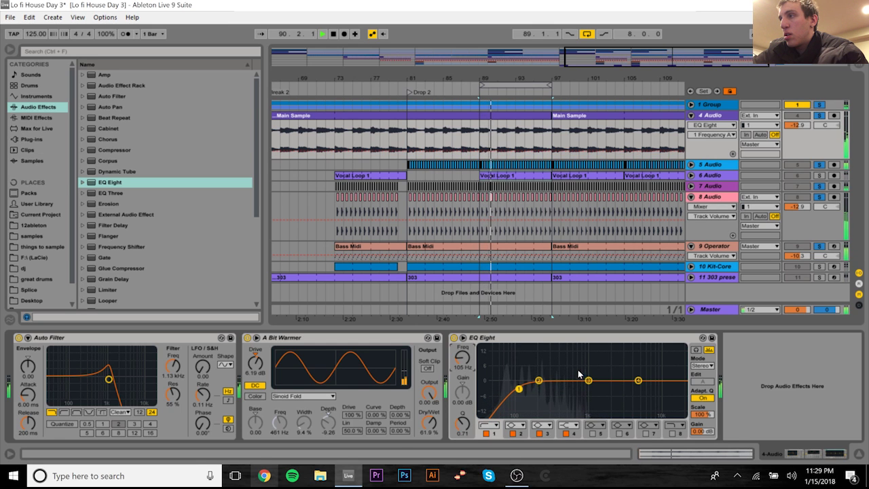
pyautogui.moveTo(588, 380)
pyautogui.mouseDown()
pyautogui.moveTo(534, 346)
pyautogui.moveTo(520, 349)
pyautogui.moveTo(551, 350)
pyautogui.moveTo(590, 380)
pyautogui.mouseUp()
pyautogui.press('space')
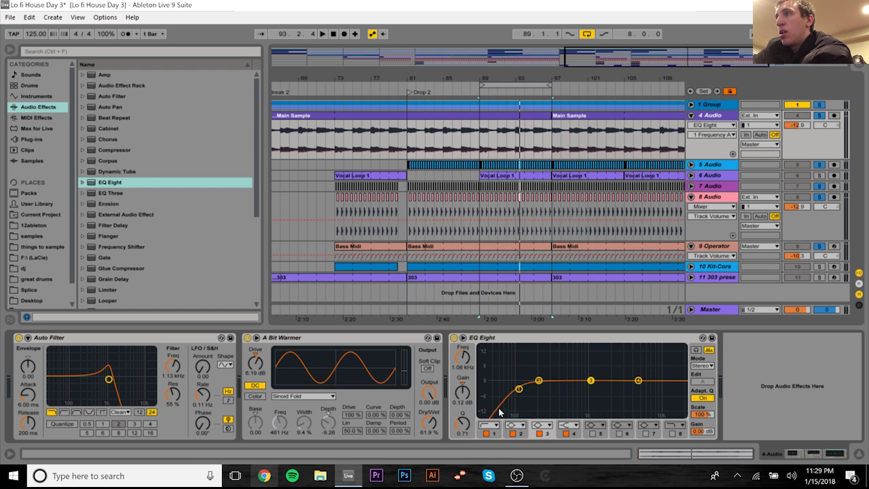
pyautogui.press('space')
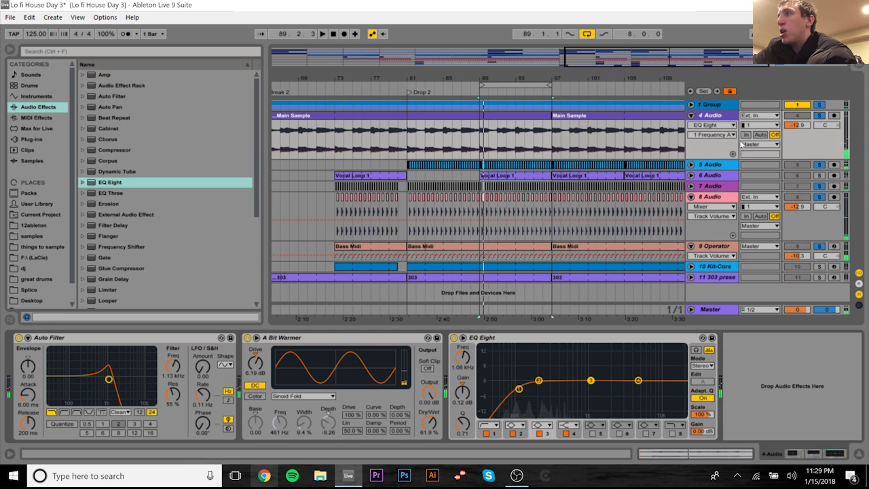
# - Fold the 4 Audio track and save the project
pyautogui.click(691, 115)
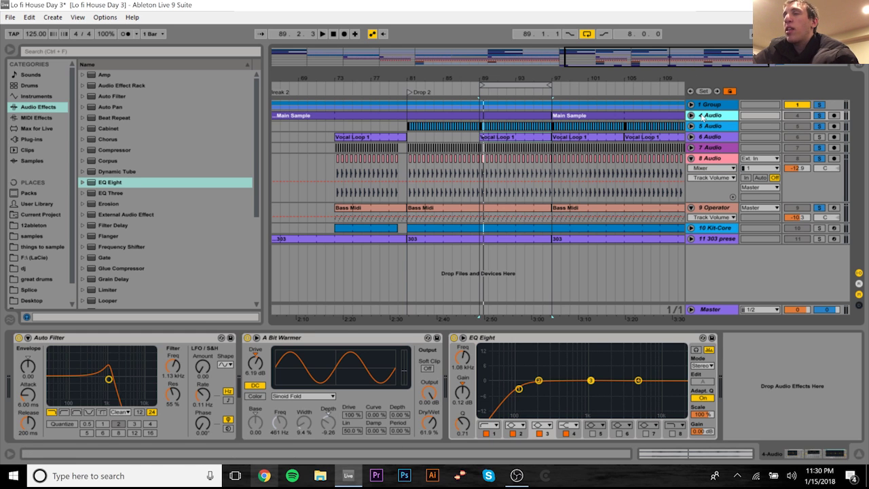
pyautogui.hotkey('ctrl', 's')
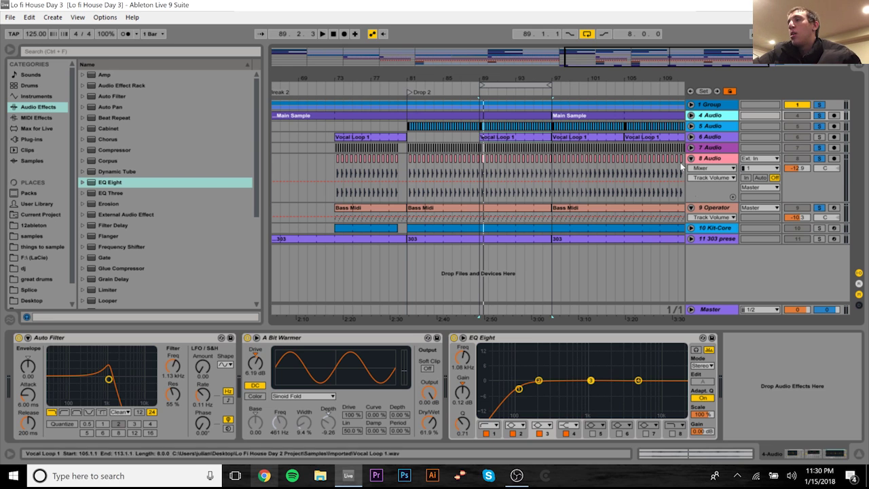
# - Review the device chains on the Master, 5 Audio and 4 Audio tracks and audition the soloed mix
pyautogui.click(719, 311)
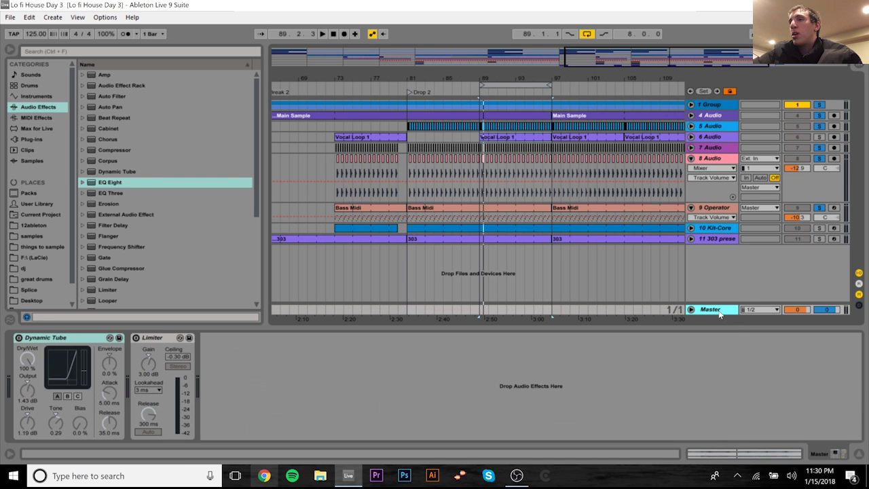
pyautogui.click(713, 129)
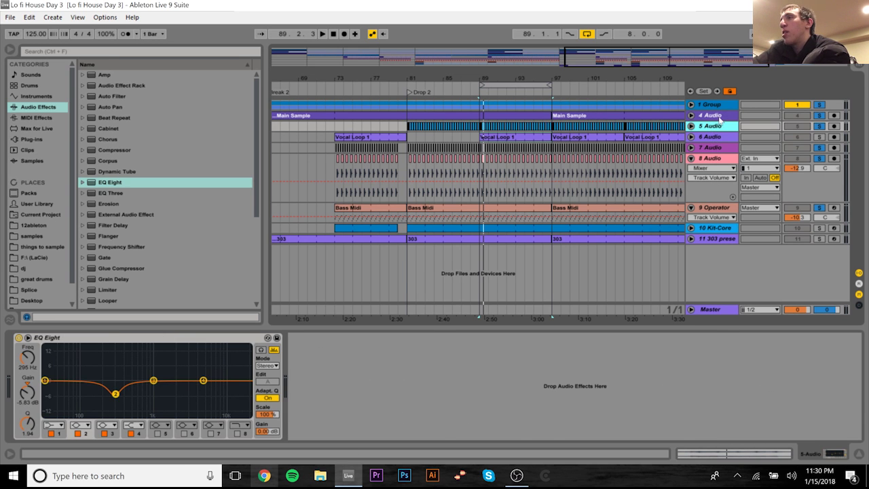
pyautogui.click(715, 116)
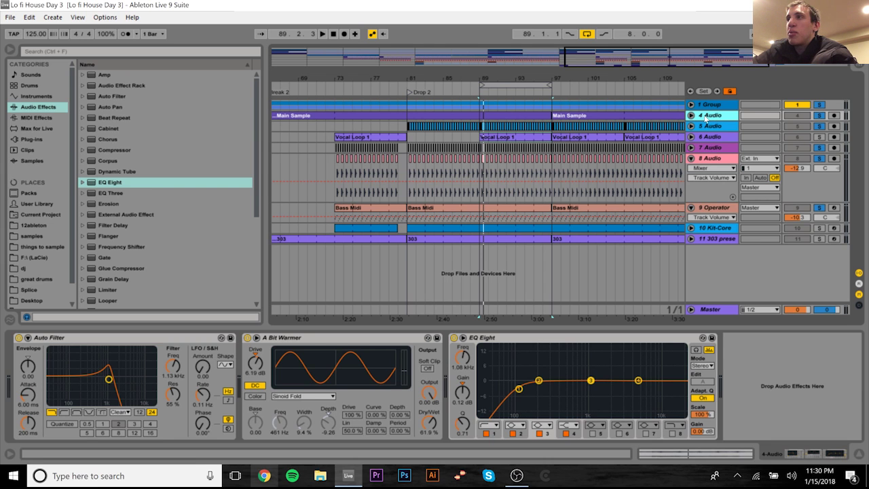
pyautogui.press('space')
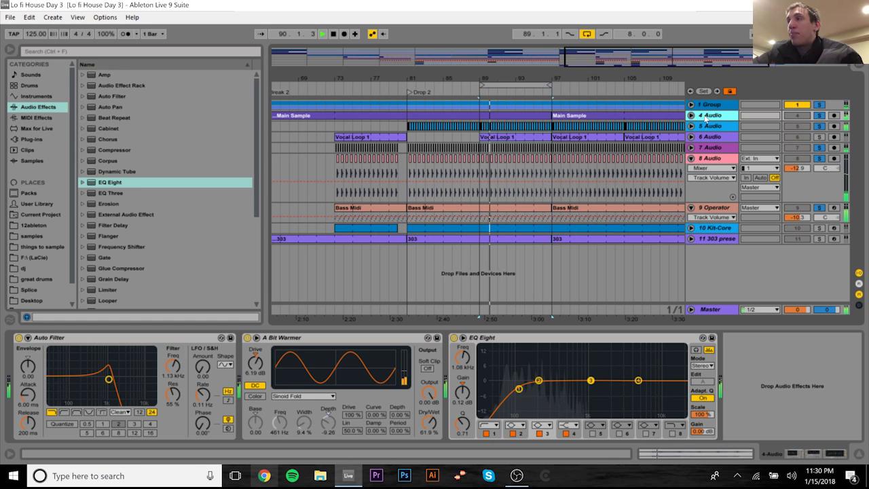
pyautogui.press('space')
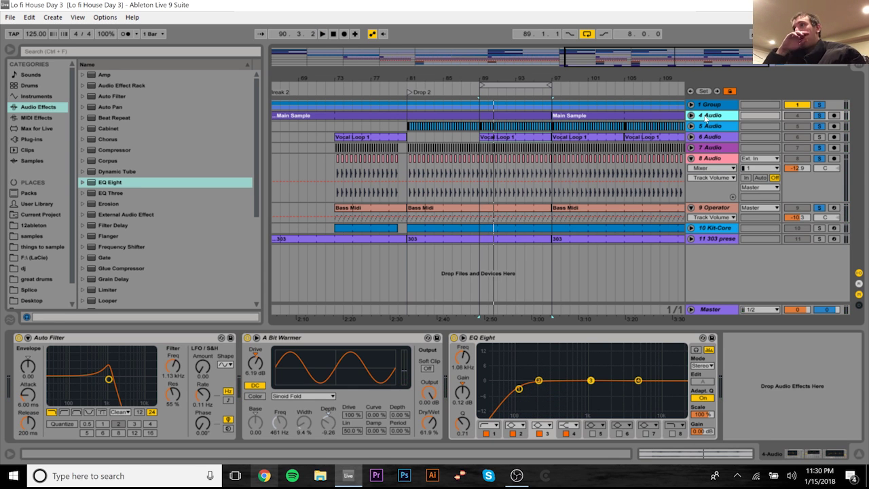
# - Solo the 10 Kit-Core track along with the others and add EQ Eight to its device chain
pyautogui.click(819, 228)
pyautogui.click(714, 231)
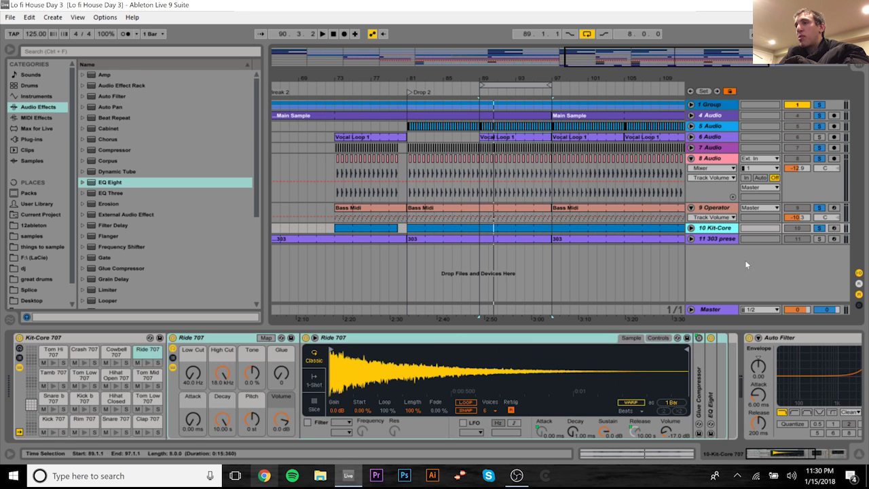
pyautogui.moveTo(102, 184); pyautogui.dragTo(241, 335)
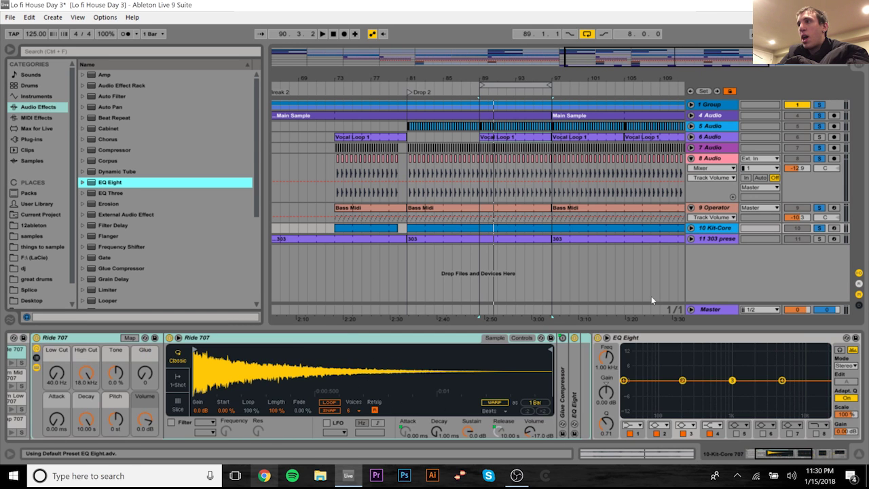
# - Audition the loop with all soloed tracks, solo only the 10 Kit-Core track and listen to it alone
pyautogui.press('space')
pyautogui.press('space')
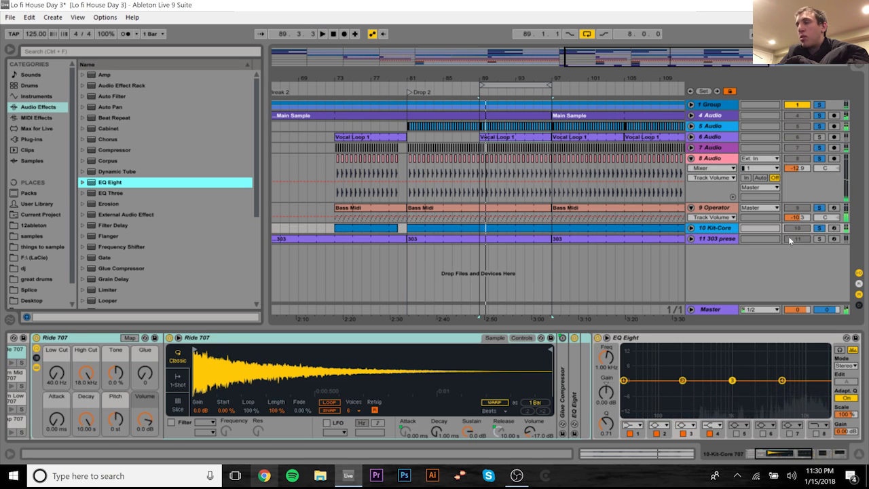
pyautogui.click(818, 229)
pyautogui.press('space')
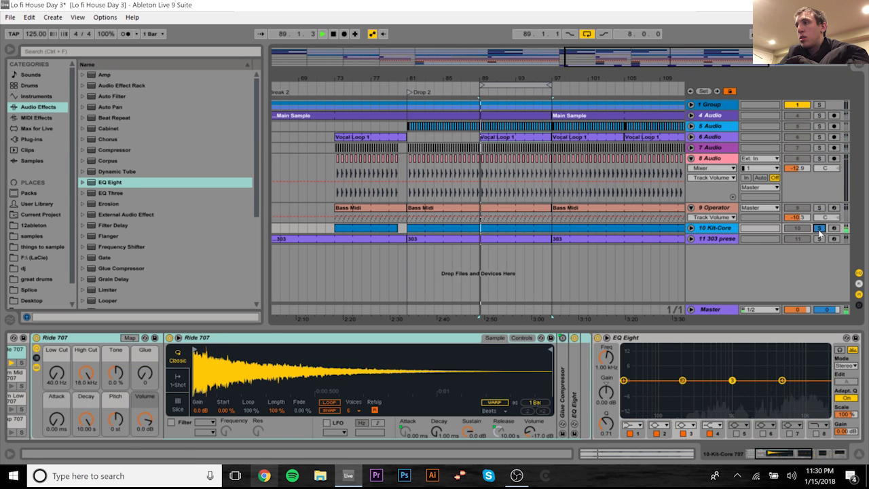
pyautogui.press('space')
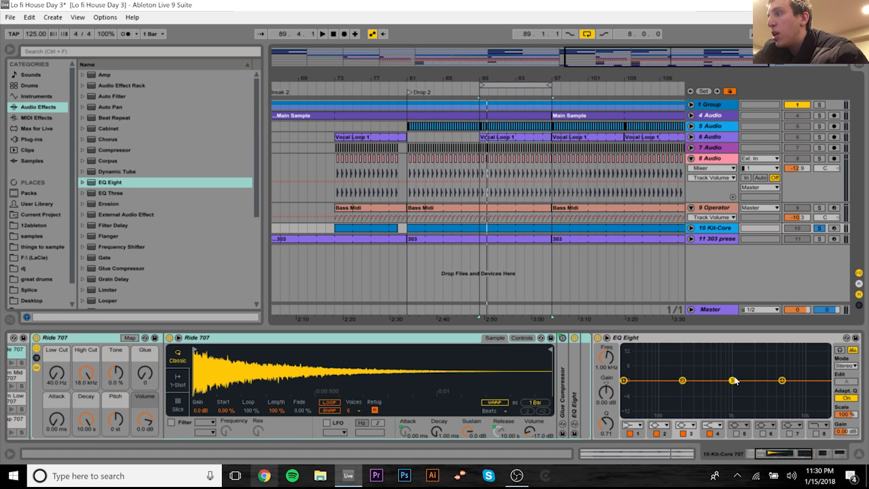
# - Boost Kit-Core's EQ Eight band 3 by 15 dB with a Q of 6.02 in the expanded display and sweep it to 3.34 kHz during playback
pyautogui.moveTo(733, 385); pyautogui.dragTo(758, 347)
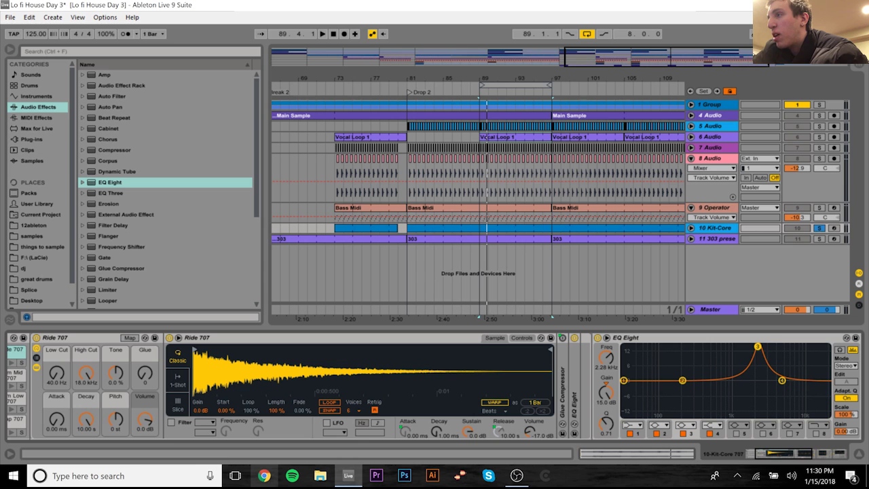
pyautogui.click(607, 338)
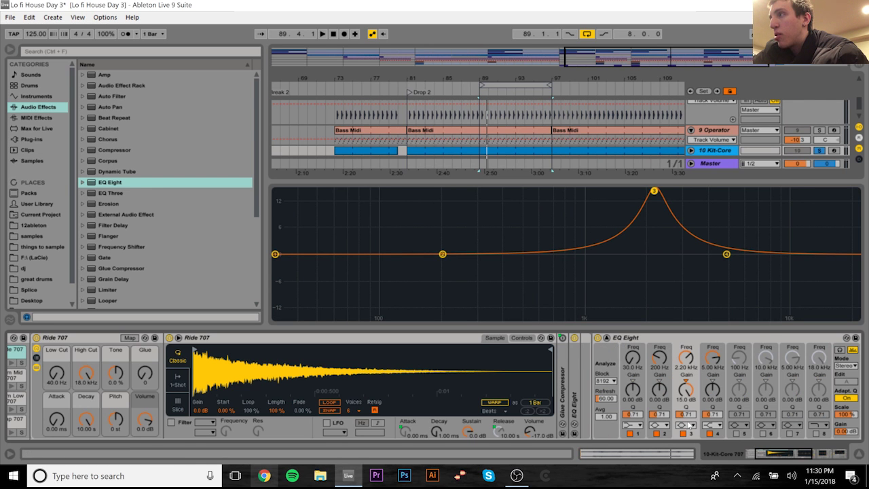
pyautogui.moveTo(686, 412); pyautogui.dragTo(687, 357)
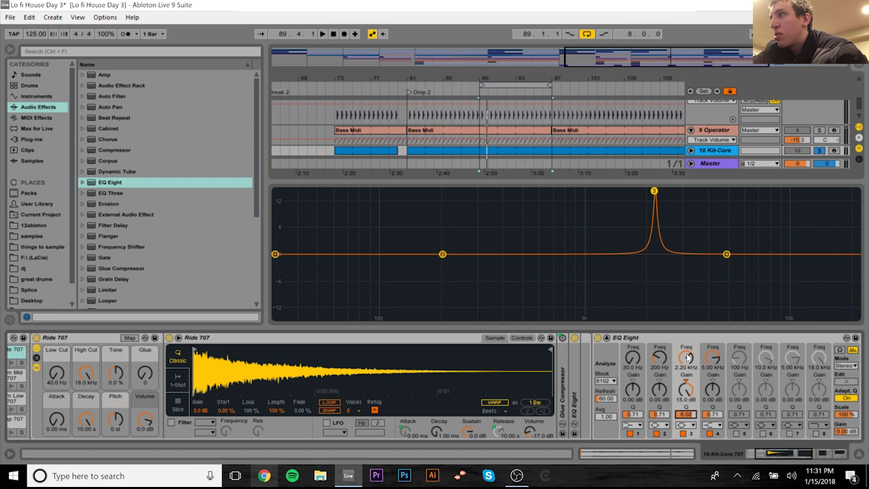
pyautogui.press('space')
pyautogui.moveTo(688, 357)
pyautogui.mouseDown()
pyautogui.moveTo(688, 366)
pyautogui.moveTo(688, 332)
pyautogui.moveTo(688, 358)
pyautogui.mouseUp()
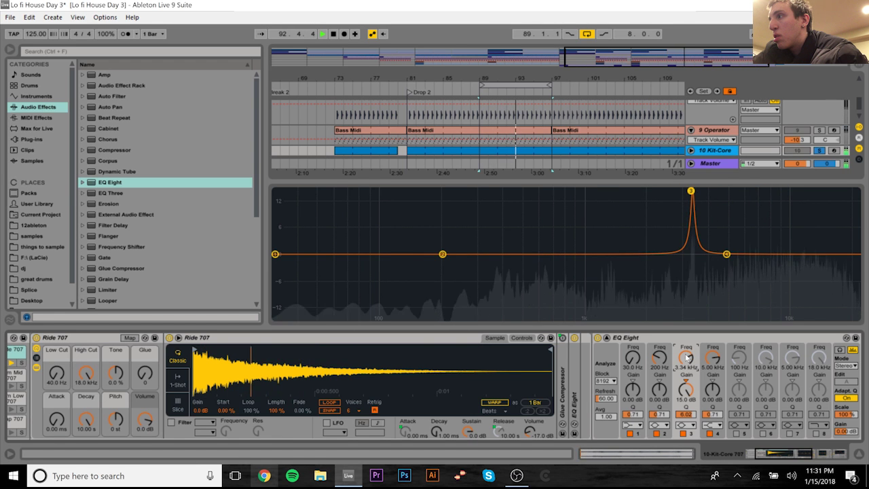
# - Cut band 3 of Kit-Core's EQ Eight to -15 dB at 3.34 kHz and play the result briefly
pyautogui.press('space')
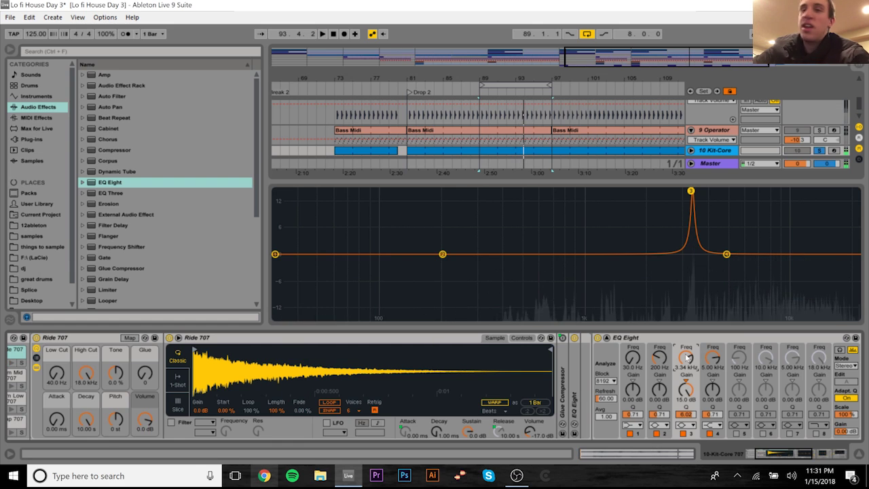
pyautogui.moveTo(688, 392); pyautogui.dragTo(689, 441)
pyautogui.press('space')
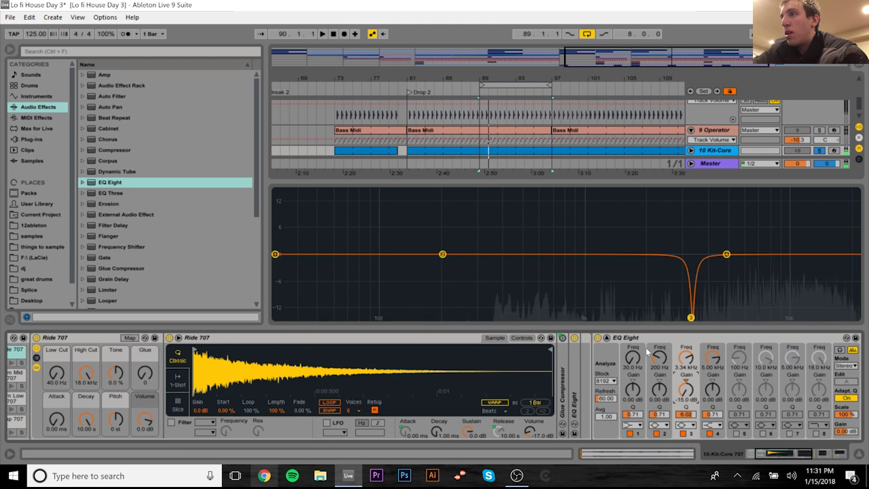
# - Narrow EQ Eight band 2 to a Q of 6.53, sweep it boosted during playback and cut it to -6.90 dB at 5.08 kHz
pyautogui.moveTo(442, 254); pyautogui.dragTo(613, 219)
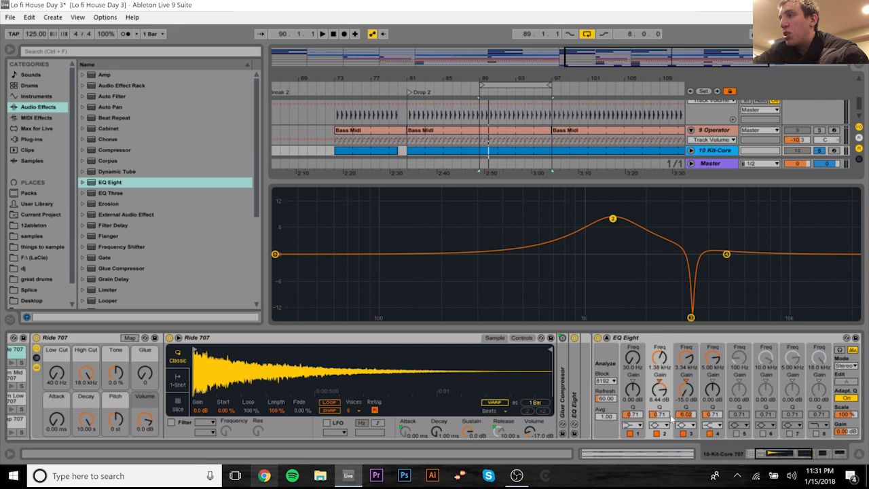
pyautogui.moveTo(662, 414); pyautogui.dragTo(657, 377)
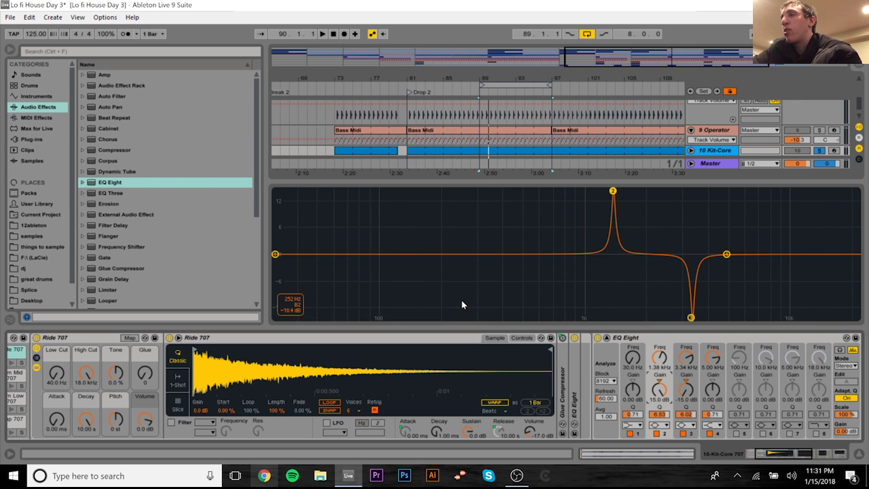
pyautogui.press('space')
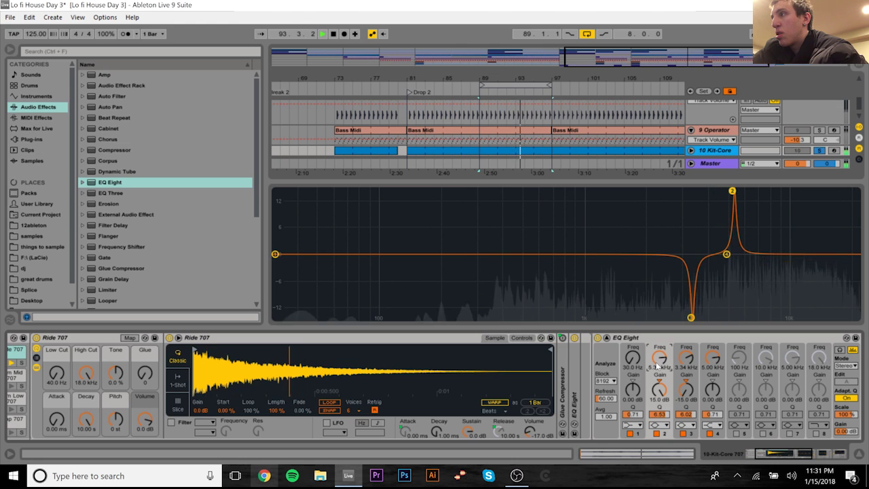
pyautogui.moveTo(664, 397); pyautogui.dragTo(664, 450)
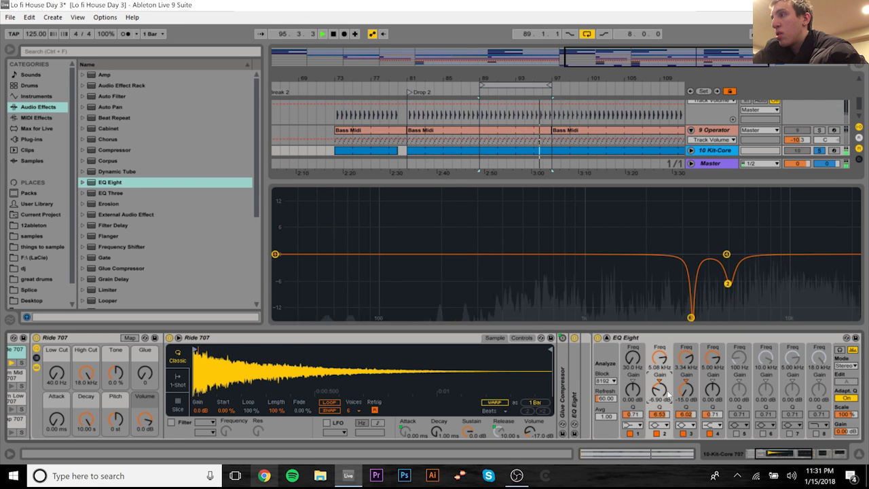
# - Enable EQ Eight band 5 with a Q of 10.2, sweep it boosted to 1.37 kHz and cut it to -15 dB
pyautogui.click(738, 434)
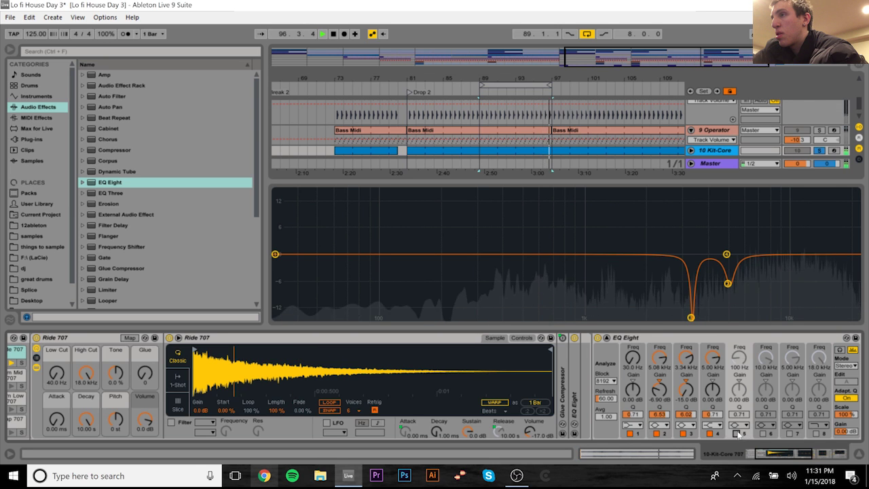
pyautogui.moveTo(381, 257); pyautogui.dragTo(541, 206)
pyautogui.moveTo(743, 419); pyautogui.dragTo(743, 366)
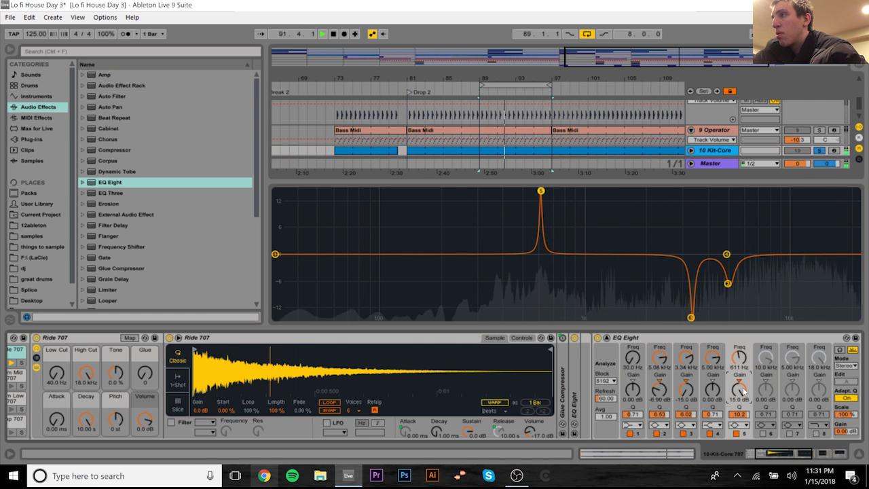
pyautogui.moveTo(541, 204); pyautogui.dragTo(613, 191)
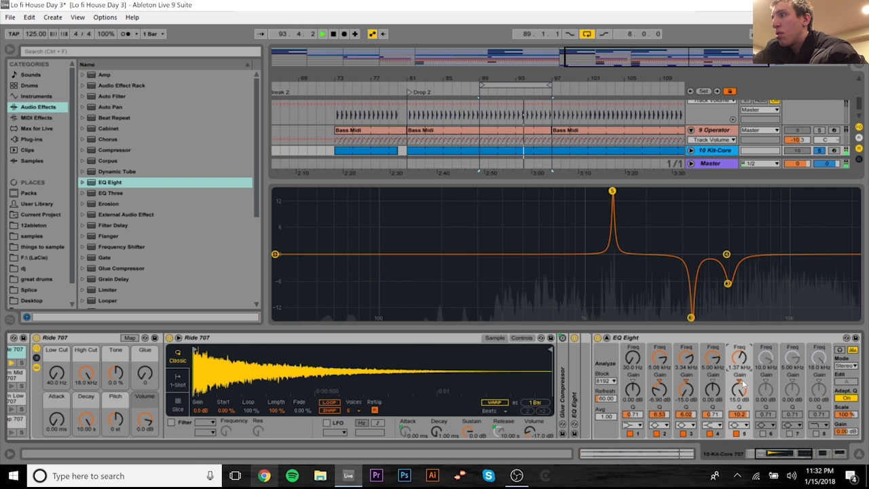
pyautogui.moveTo(744, 385); pyautogui.dragTo(743, 441)
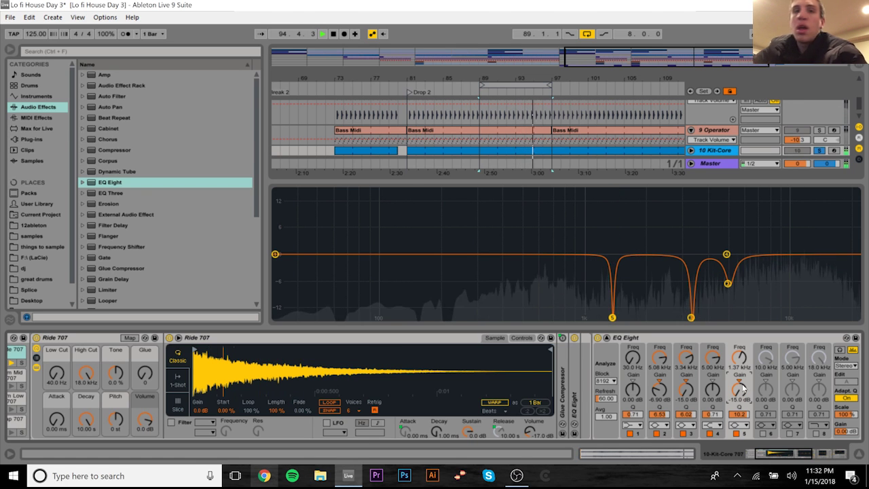
pyautogui.press('space')
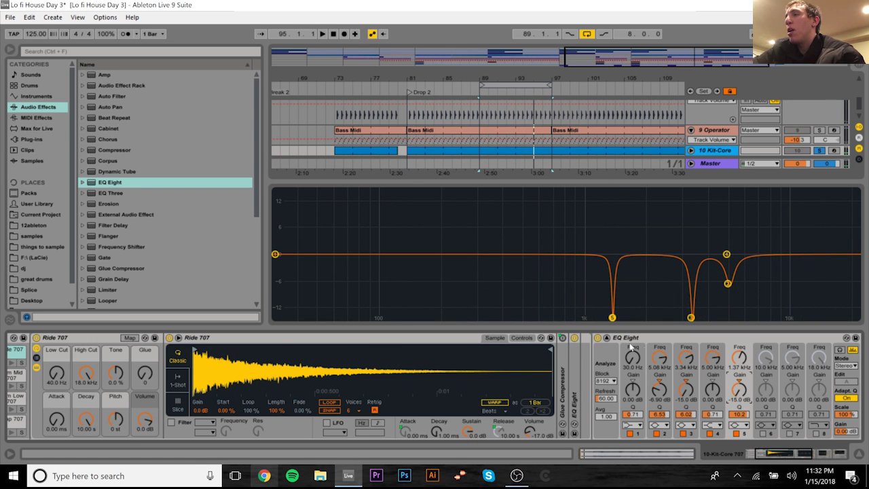
# - Collapse the expanded EQ display and compare the soloed Ride 707 with EQ Eight bypassed and active
pyautogui.click(606, 338)
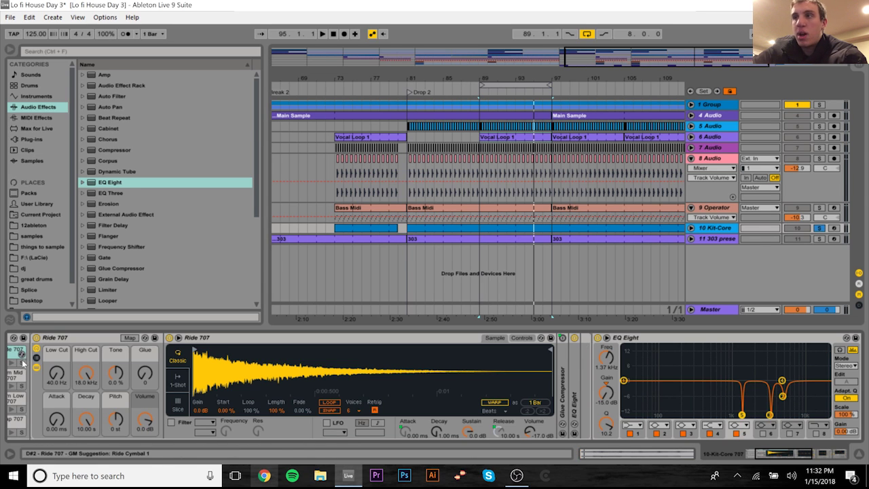
pyautogui.click(598, 337)
pyautogui.press('space')
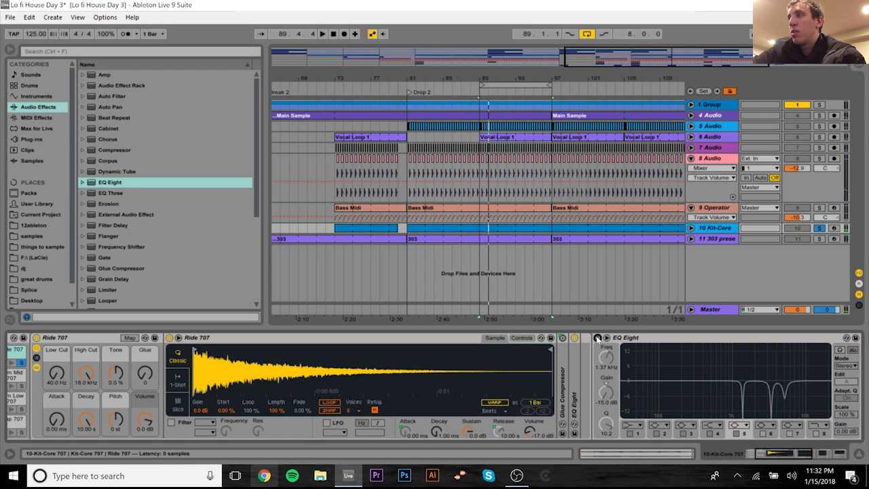
pyautogui.click(597, 338)
pyautogui.press('space')
pyautogui.press('space')
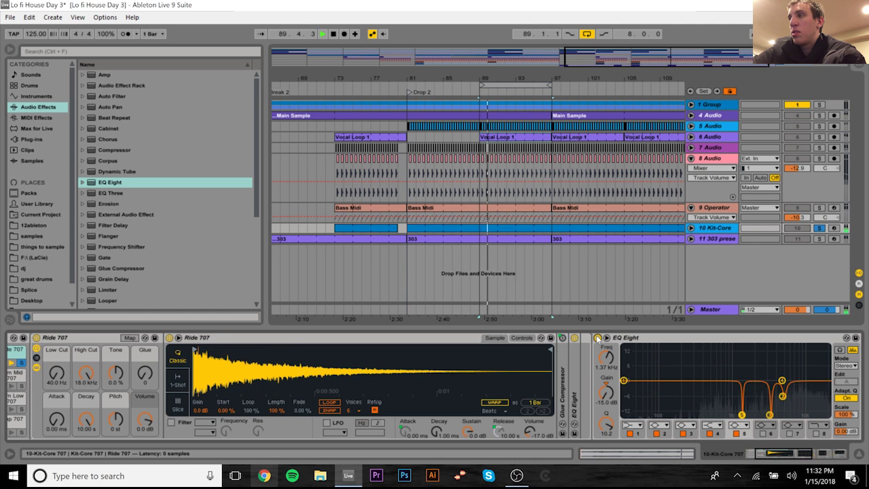
pyautogui.press('space')
# - Change Kit-Core's EQ Eight band 1 to a low cut filter at 481 Hz
pyautogui.click(631, 426)
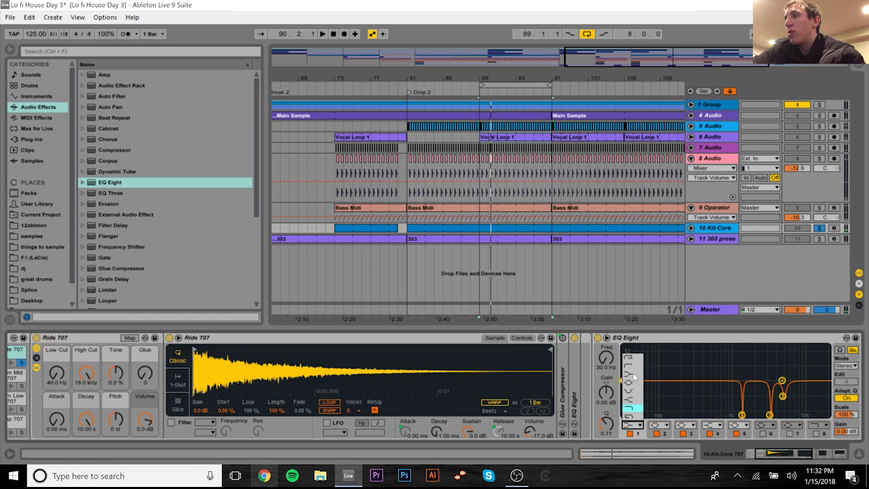
pyautogui.click(632, 368)
pyautogui.moveTo(607, 367); pyautogui.dragTo(608, 365)
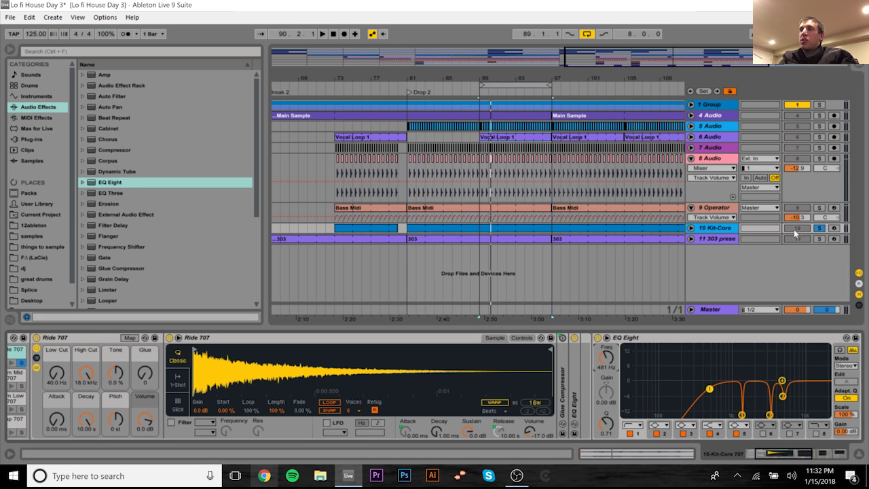
# - Unsolo the 10 Kit-Core track, unfold it and set its track volume to -16.0 dB while playing the full mix
pyautogui.click(731, 232)
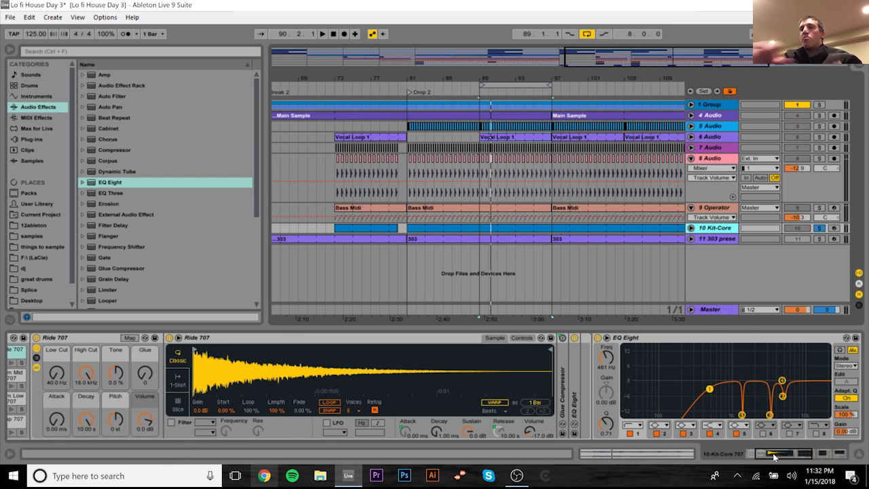
pyautogui.moveTo(781, 455); pyautogui.dragTo(745, 462)
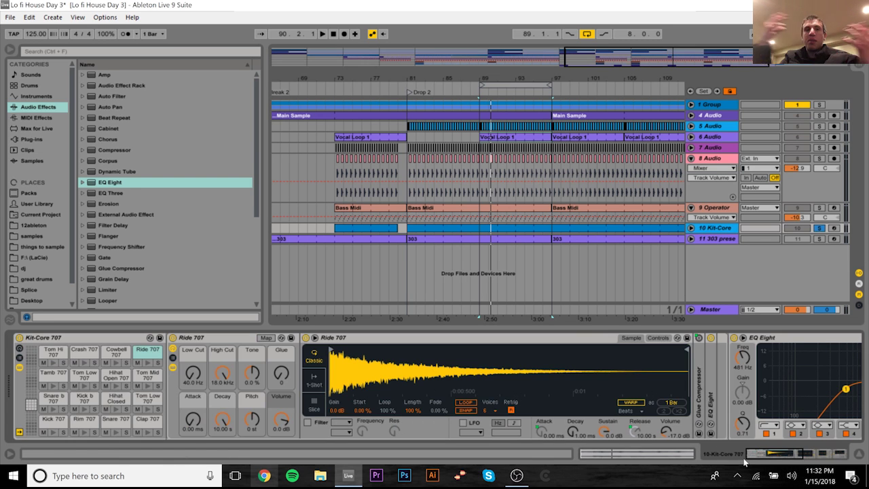
pyautogui.click(820, 228)
pyautogui.press('space')
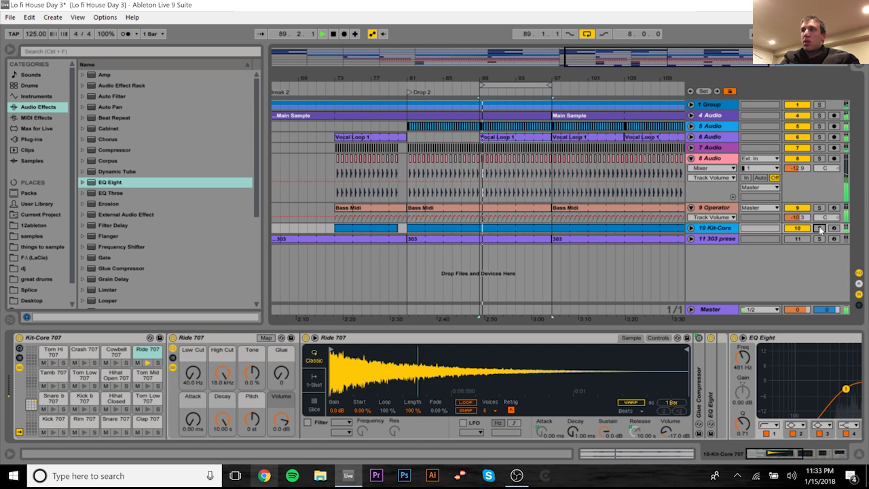
pyautogui.click(709, 229)
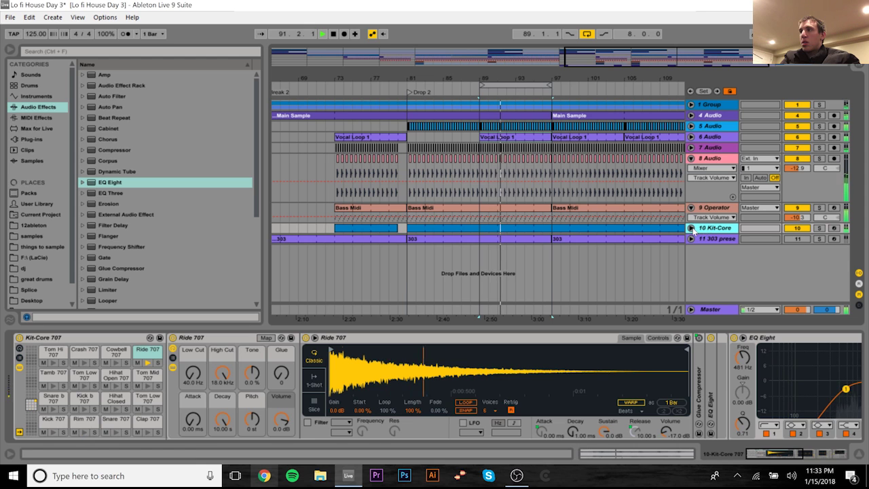
pyautogui.press('Right')
pyautogui.moveTo(793, 239); pyautogui.dragTo(793, 241)
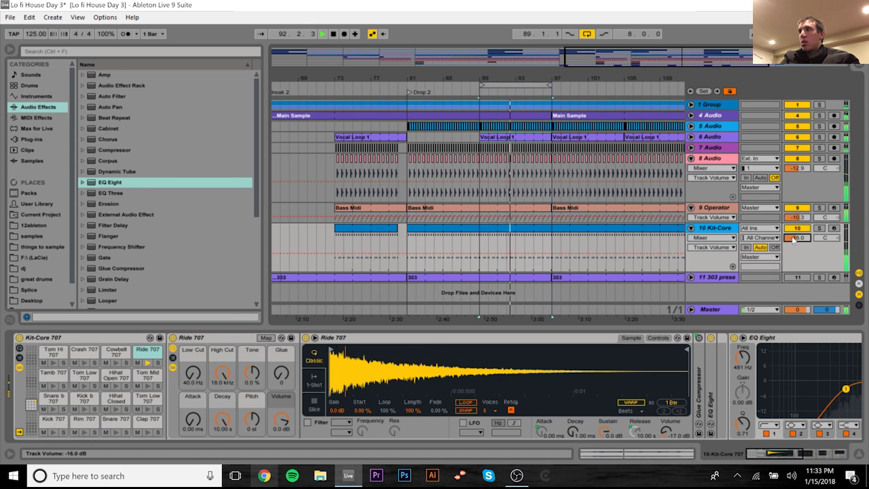
pyautogui.press('space')
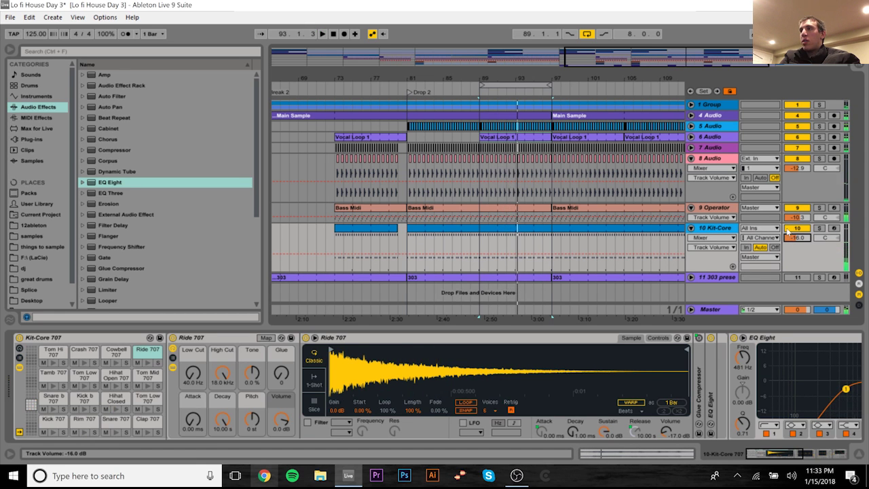
# - Add EQ Eight to the 6 Audio vocal track and set band 1 to a low cut at 178 Hz
pyautogui.click(704, 137)
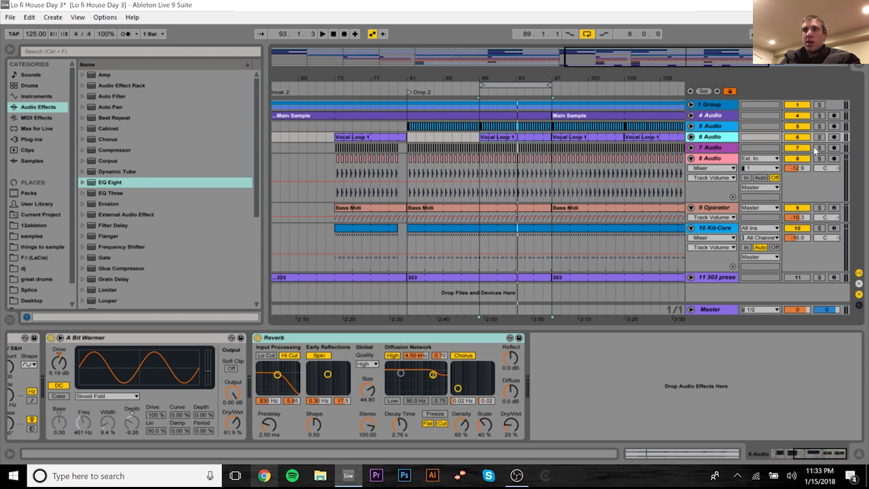
pyautogui.doubleClick(102, 182)
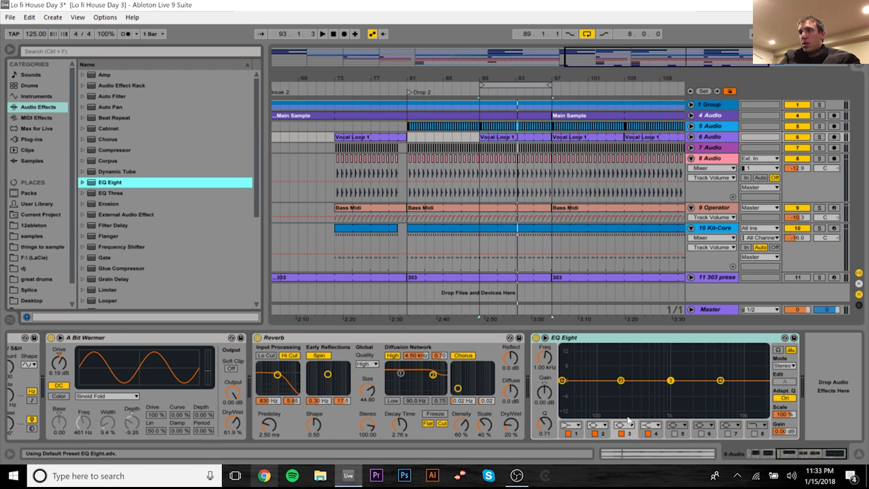
pyautogui.click(578, 426)
pyautogui.click(565, 366)
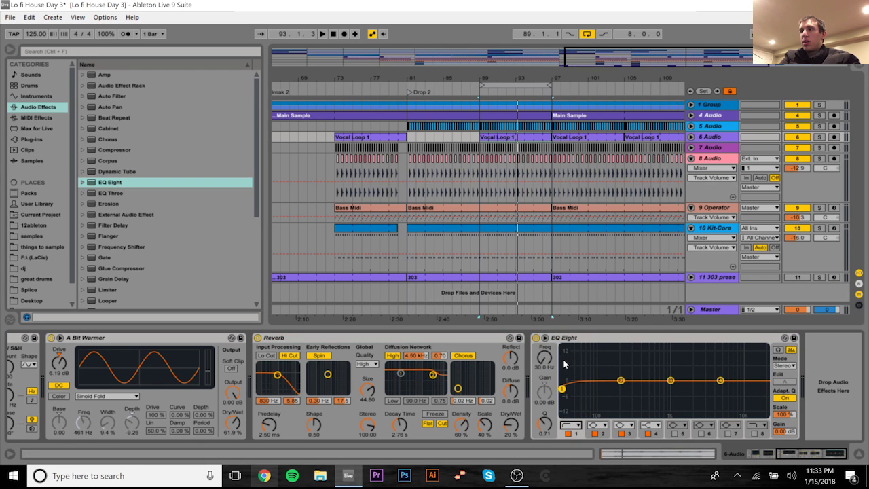
pyautogui.press('space')
pyautogui.moveTo(562, 388); pyautogui.dragTo(616, 389)
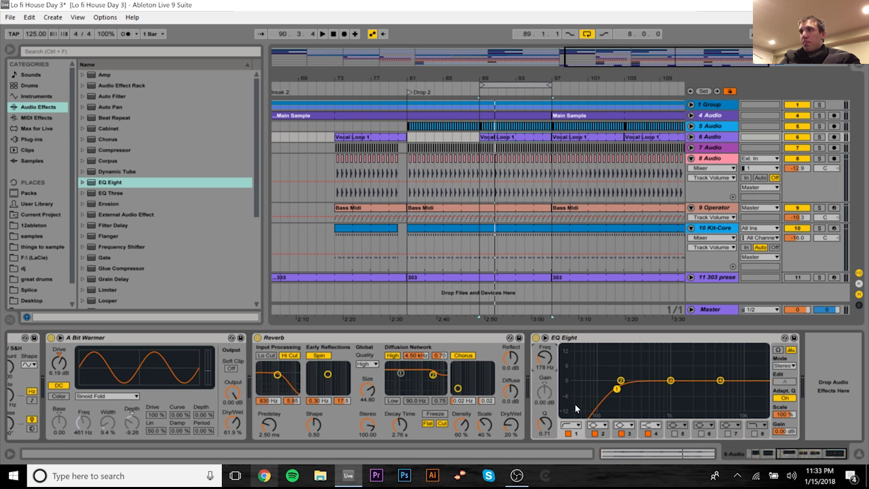
# - Activate the 11 303 preset track and loop its 303 clip over Drop 2
pyautogui.click(711, 278)
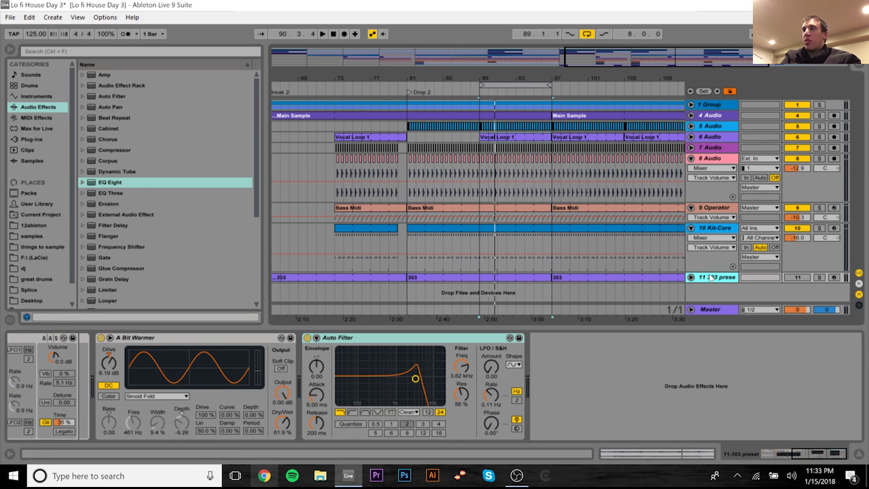
pyautogui.click(797, 277)
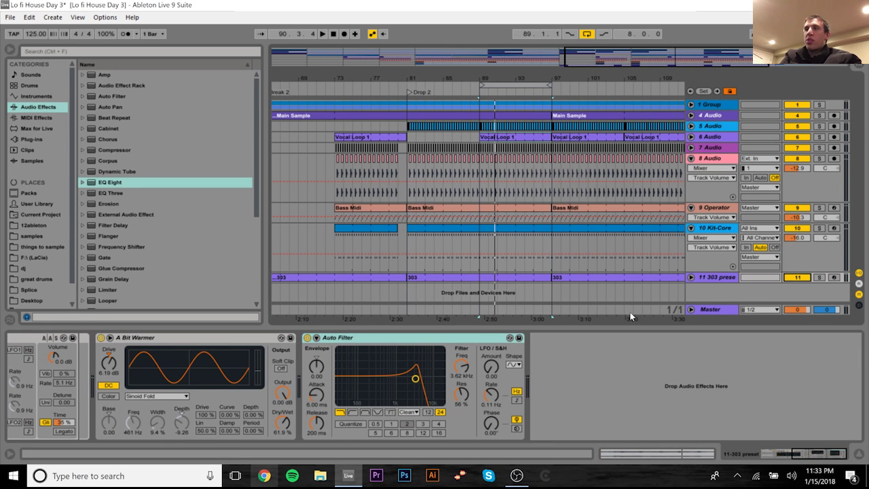
pyautogui.click(466, 278)
pyautogui.hotkey('ctrl', 'l')
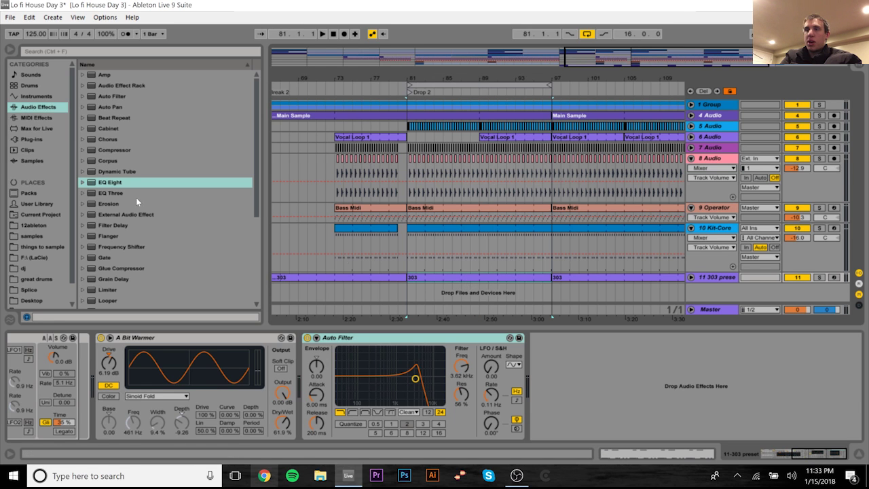
# - Add EQ Eight after the Auto Filter on the 303 track and solo the track
pyautogui.doubleClick(107, 185)
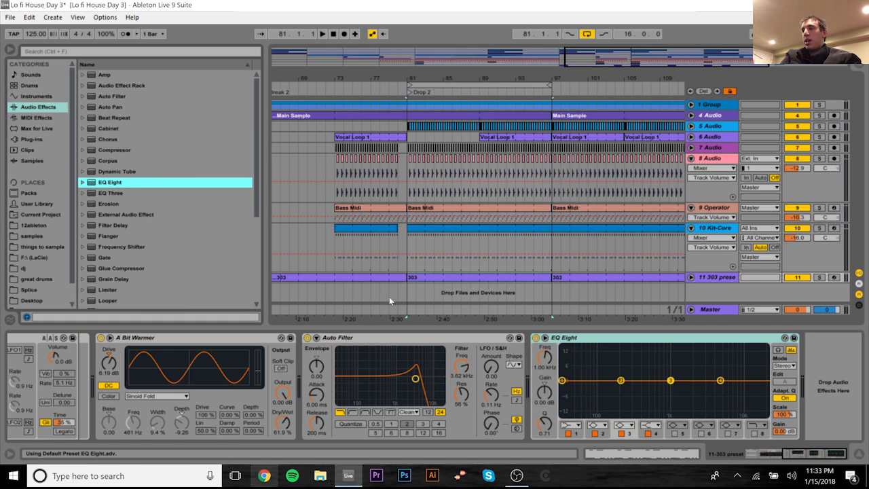
pyautogui.moveTo(803, 460)
pyautogui.mouseDown()
pyautogui.moveTo(754, 464)
pyautogui.moveTo(794, 449)
pyautogui.moveTo(784, 440)
pyautogui.moveTo(808, 453)
pyautogui.mouseUp()
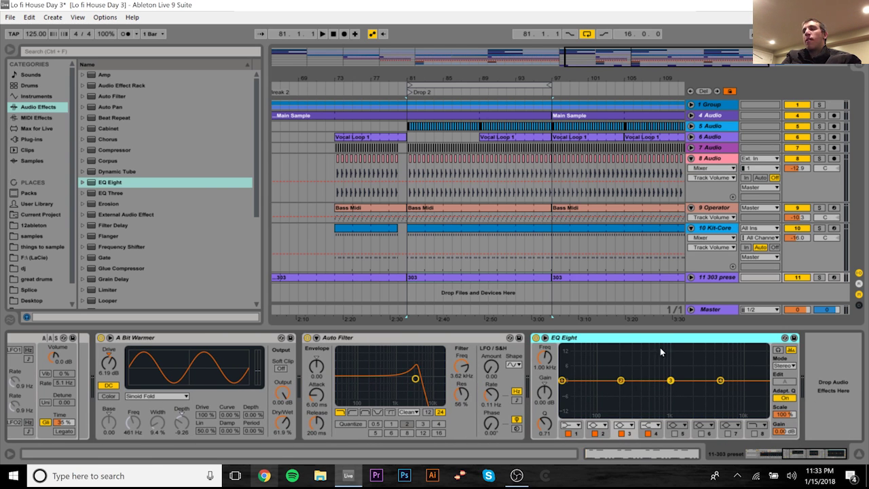
pyautogui.moveTo(784, 452)
pyautogui.mouseDown()
pyautogui.moveTo(764, 454)
pyautogui.moveTo(793, 456)
pyautogui.mouseUp()
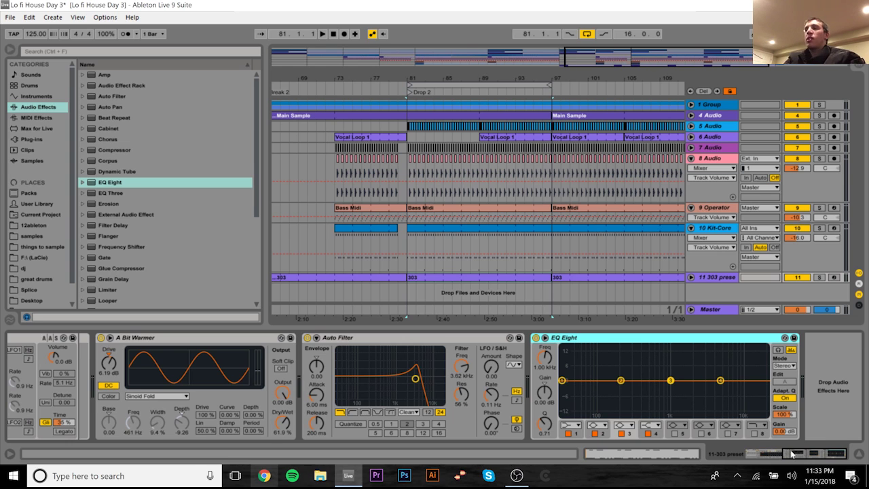
pyautogui.click(820, 277)
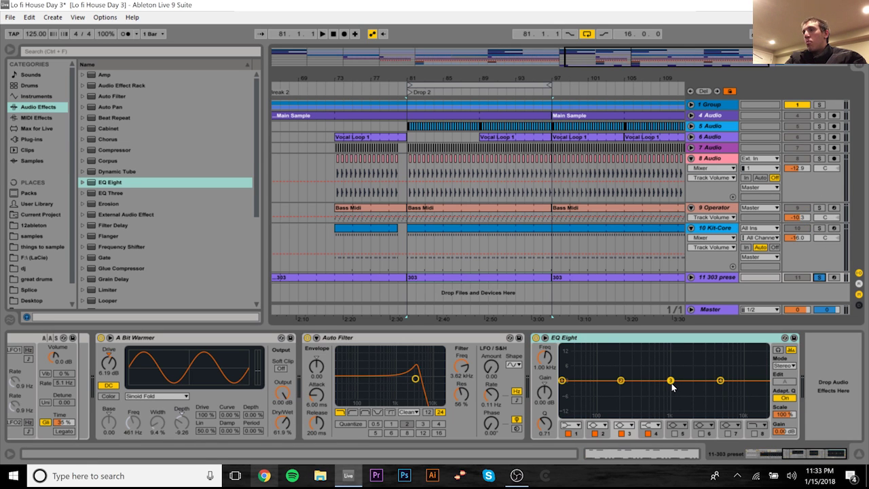
# - Play the soloed 303 track and shape EQ Eight band 3 into a 3.58 kHz cut of -6.96 dB with Q 3.15, comparing it bypassed
pyautogui.moveTo(671, 385); pyautogui.dragTo(692, 371)
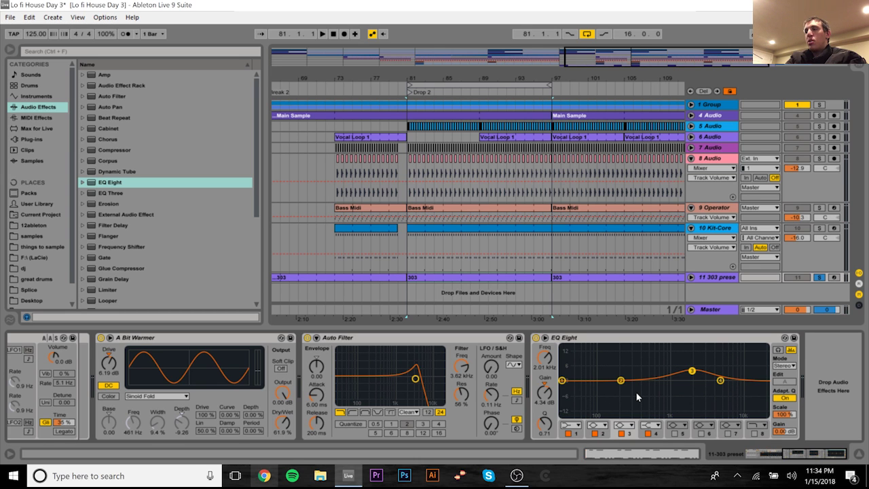
pyautogui.click(545, 338)
pyautogui.press('space')
pyautogui.moveTo(646, 235); pyautogui.dragTo(697, 266)
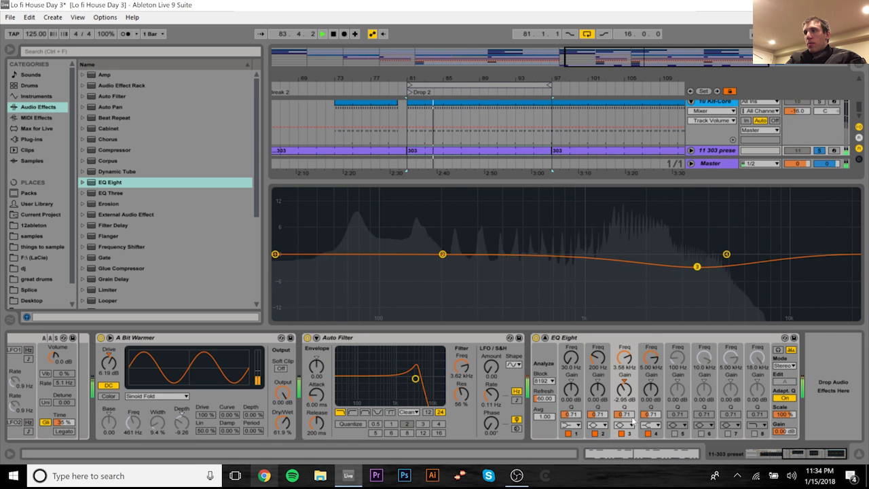
pyautogui.moveTo(632, 420); pyautogui.dragTo(632, 392)
pyautogui.moveTo(697, 269); pyautogui.dragTo(696, 286)
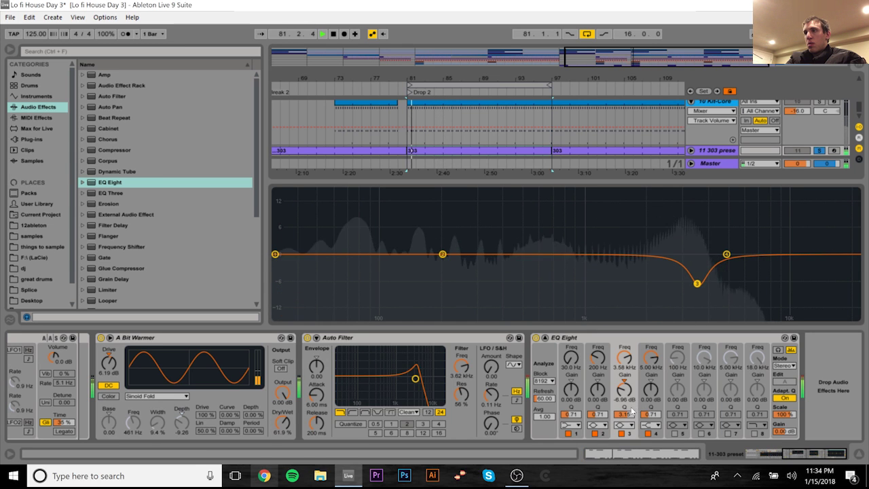
pyautogui.click(535, 338)
pyautogui.click(535, 337)
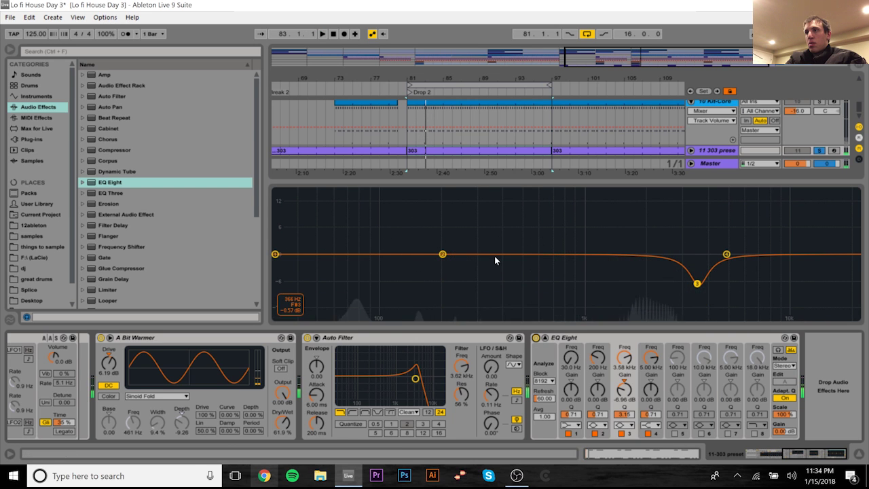
# - While playing the 303 track from bar 89, set EQ Eight band 2 to a narrow cut at 212 Hz, -7.10 dB, Q 6.80
pyautogui.press('space')
pyautogui.click(480, 139)
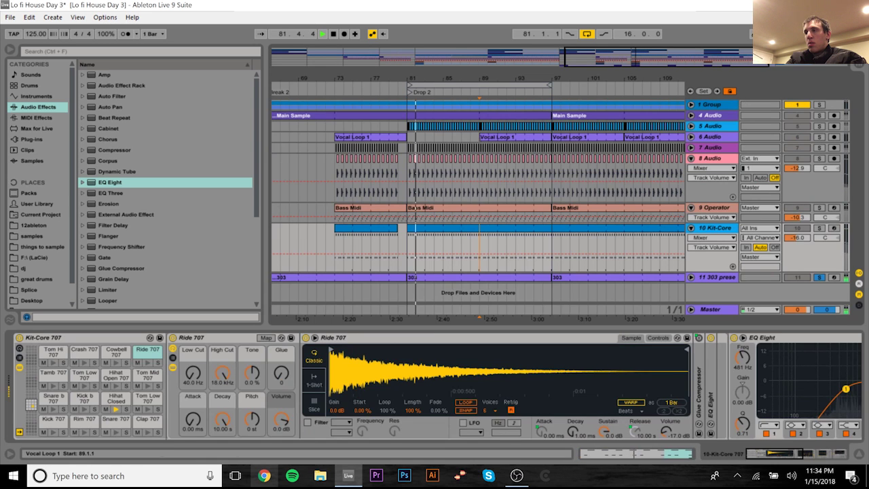
pyautogui.click(487, 278)
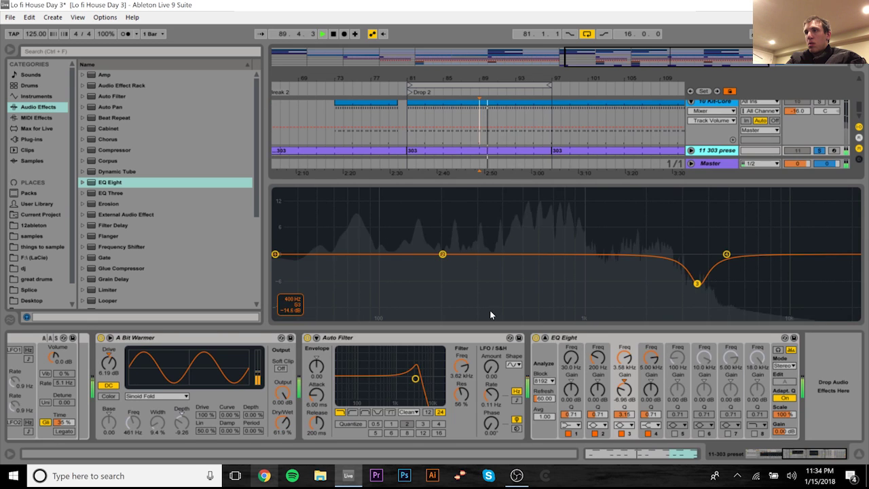
pyautogui.moveTo(442, 254); pyautogui.dragTo(459, 293)
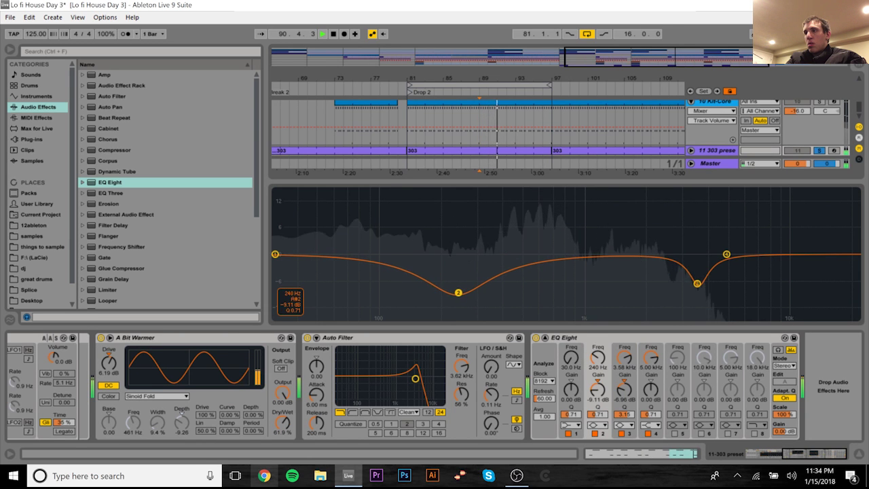
pyautogui.moveTo(597, 415)
pyautogui.mouseDown()
pyautogui.moveTo(597, 398)
pyautogui.moveTo(599, 419)
pyautogui.mouseUp()
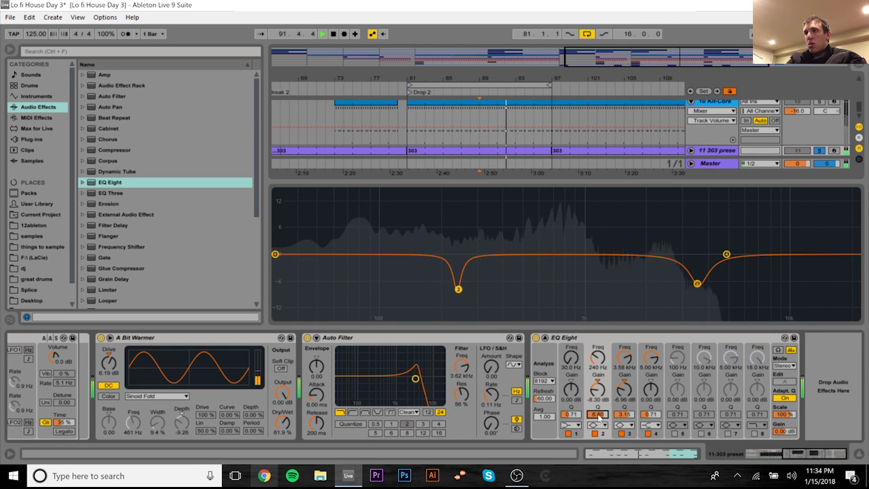
pyautogui.moveTo(458, 289)
pyautogui.mouseDown()
pyautogui.moveTo(526, 292)
pyautogui.moveTo(415, 289)
pyautogui.moveTo(633, 298)
pyautogui.moveTo(449, 290)
pyautogui.mouseUp()
pyautogui.press('space')
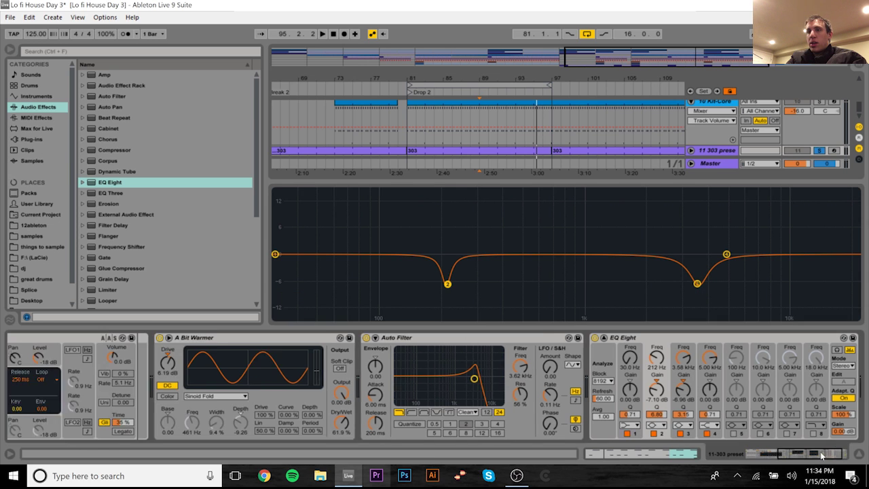
# - Set band 1 of the 303 track's EQ Eight to a low cut at 100 Hz, play it back and collapse the expanded display
pyautogui.moveTo(841, 450); pyautogui.dragTo(694, 445)
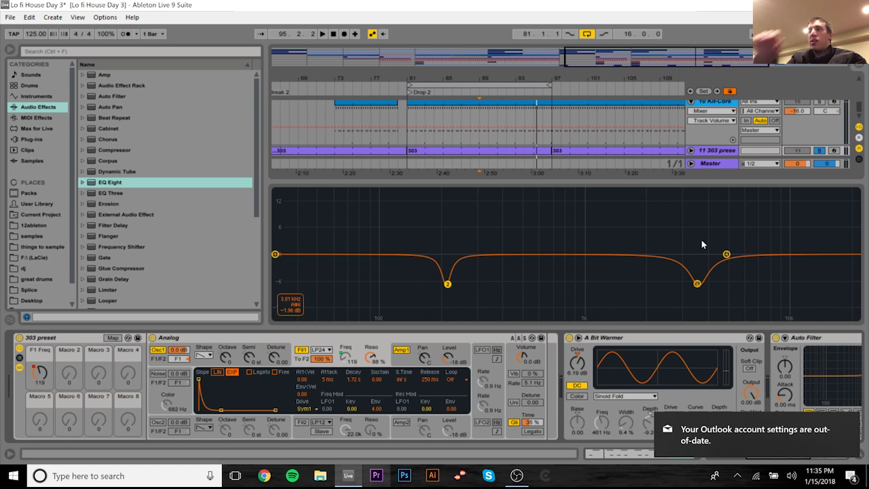
pyautogui.click(851, 425)
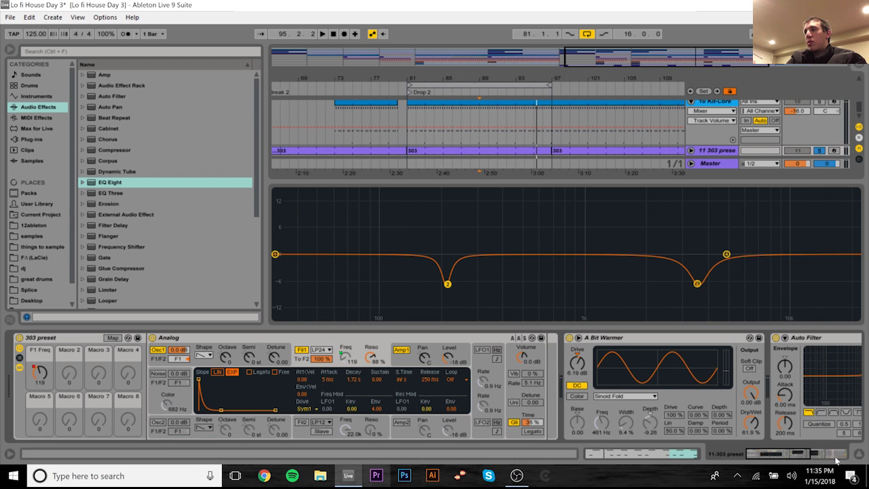
pyautogui.hscroll(6, 796, 455)
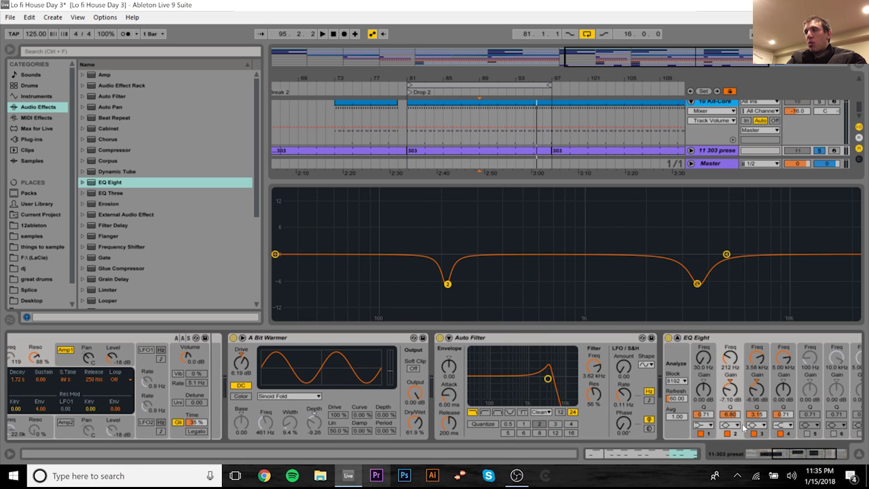
pyautogui.click(703, 427)
pyautogui.click(705, 353)
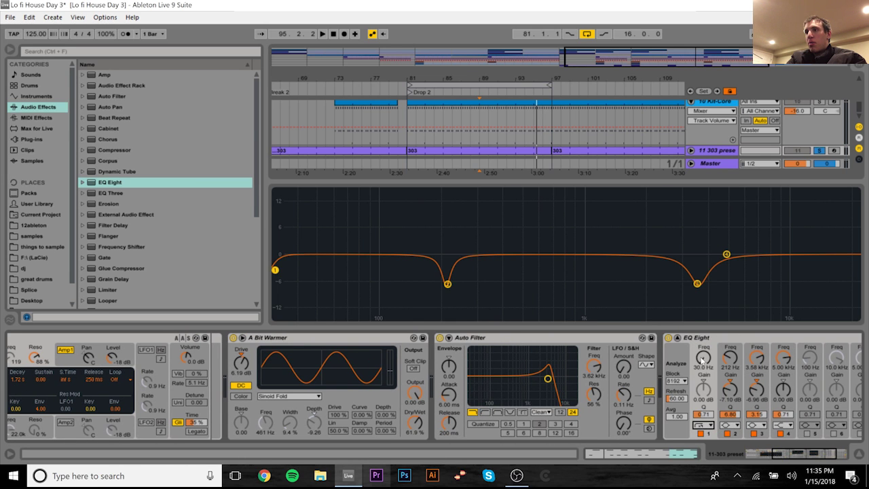
pyautogui.moveTo(704, 366); pyautogui.dragTo(703, 364)
pyautogui.press('space')
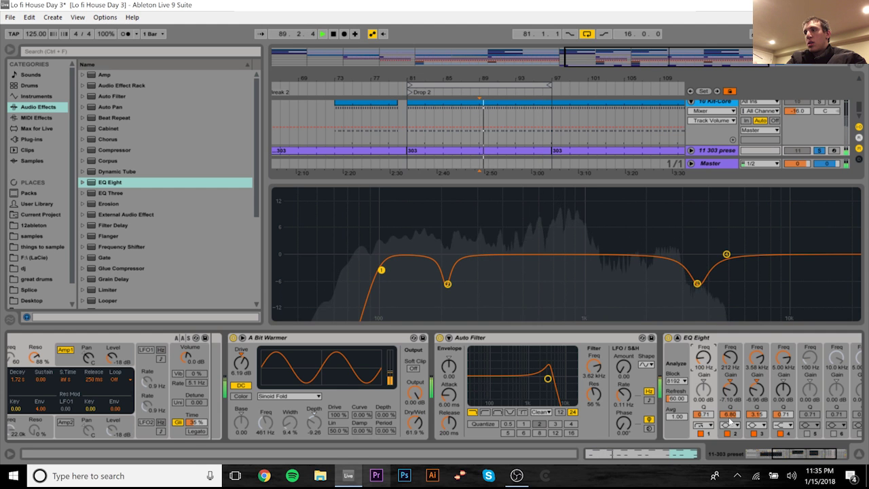
pyautogui.click(818, 453)
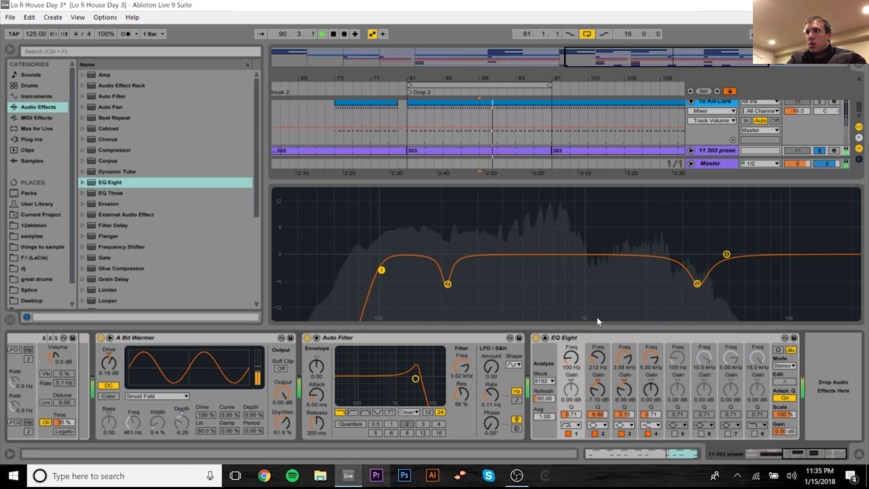
pyautogui.click(545, 338)
pyautogui.press('space')
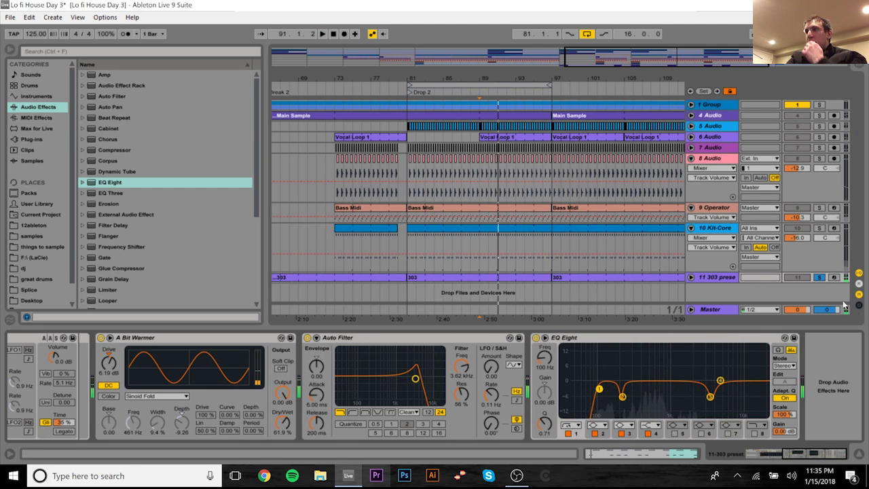
# - Unsolo the 303 track, play the full mix from the start of Drop 2 and fold the 10 Kit-Core track
pyautogui.click(819, 278)
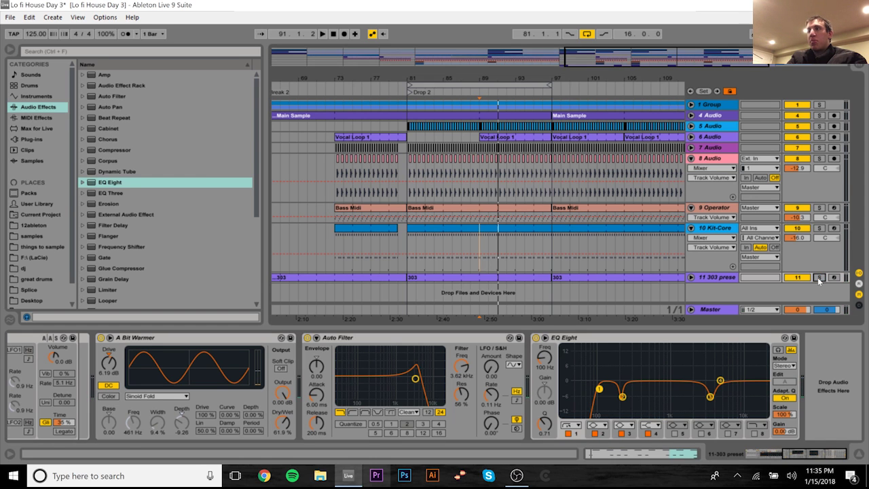
pyautogui.press('space')
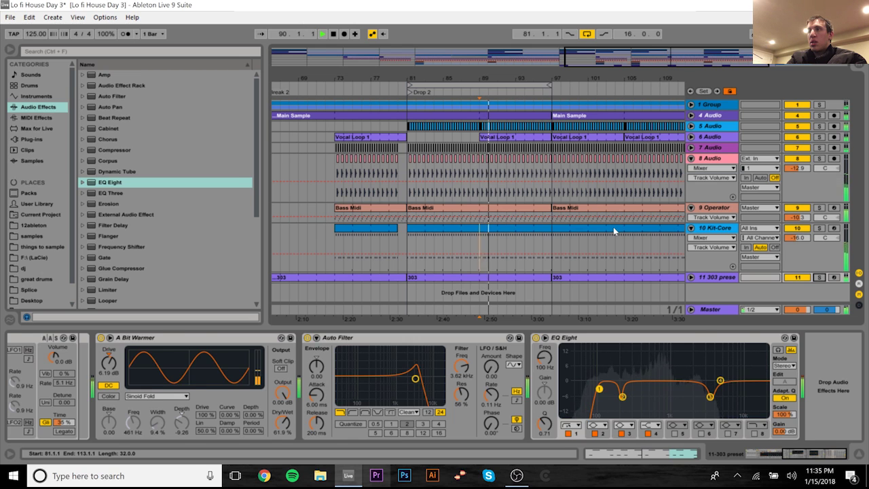
pyautogui.click(614, 227)
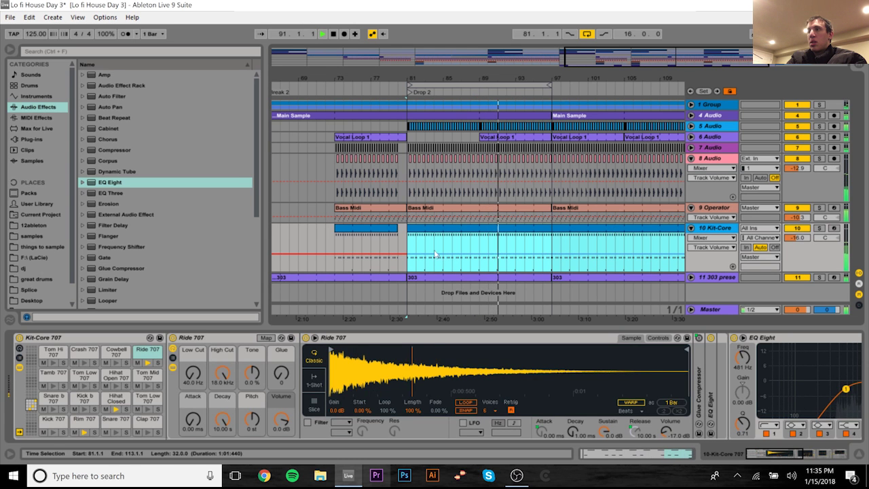
pyautogui.click(404, 242)
pyautogui.press('space')
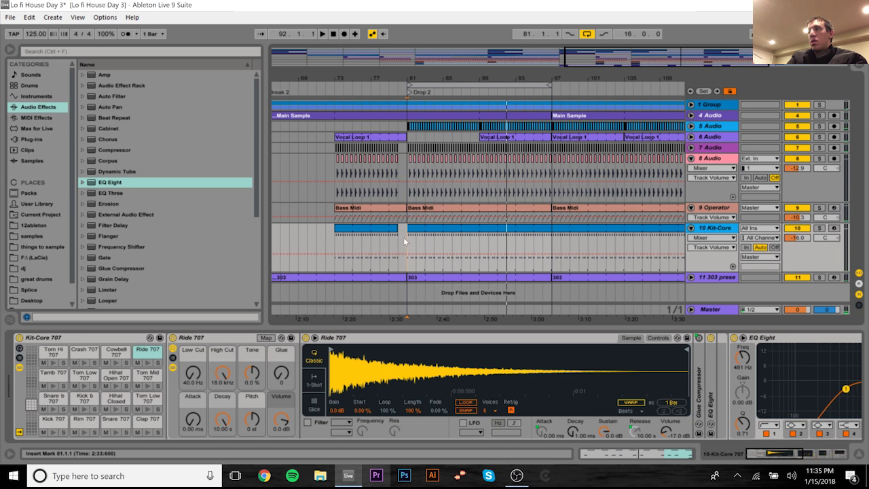
pyautogui.press('space')
pyautogui.click(691, 228)
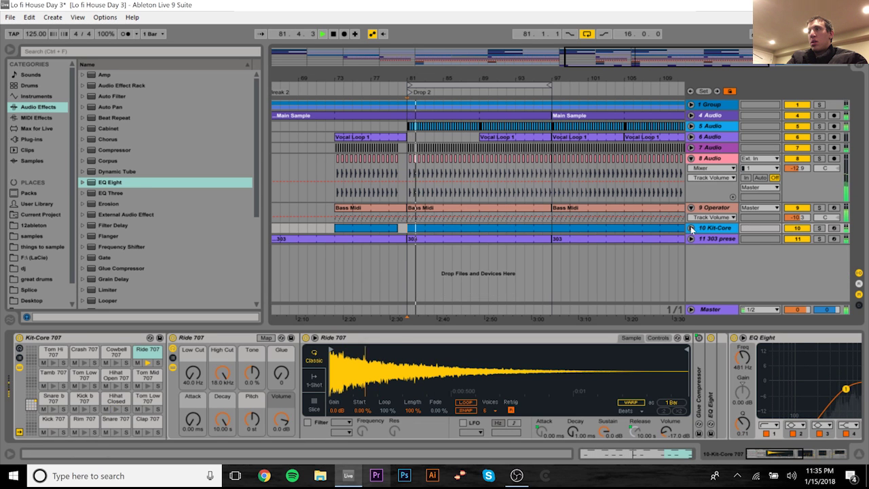
pyautogui.press('space')
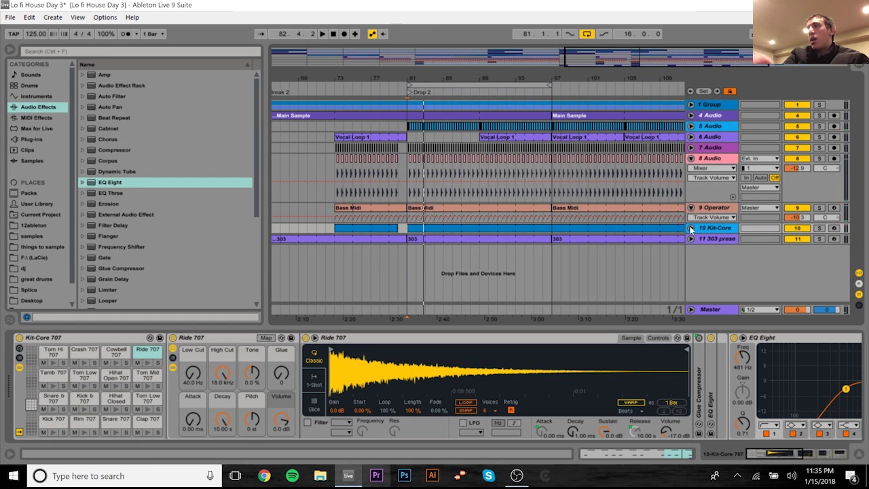
# - Switch to Session View and examine the device chains on the Master, 5 Audio, 1 Group, 9 Operator, 10 Kit-Core and 11 303 preset tracks
pyautogui.press('Tab')
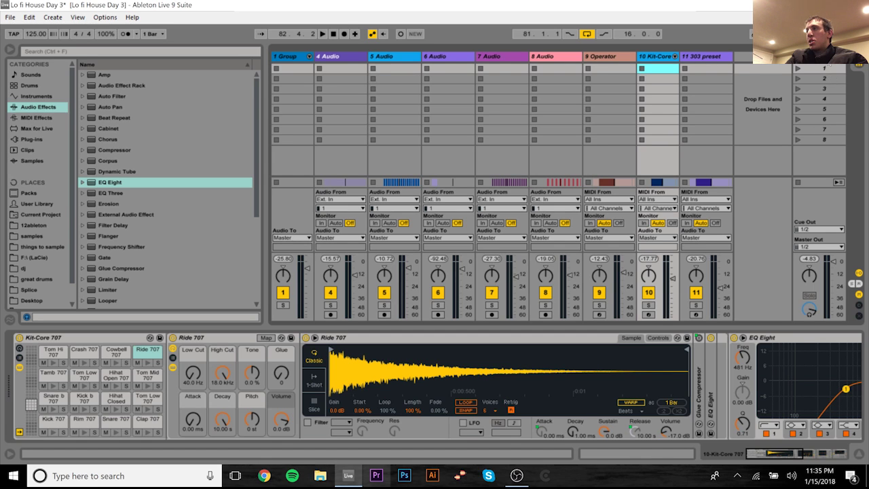
pyautogui.click(830, 67)
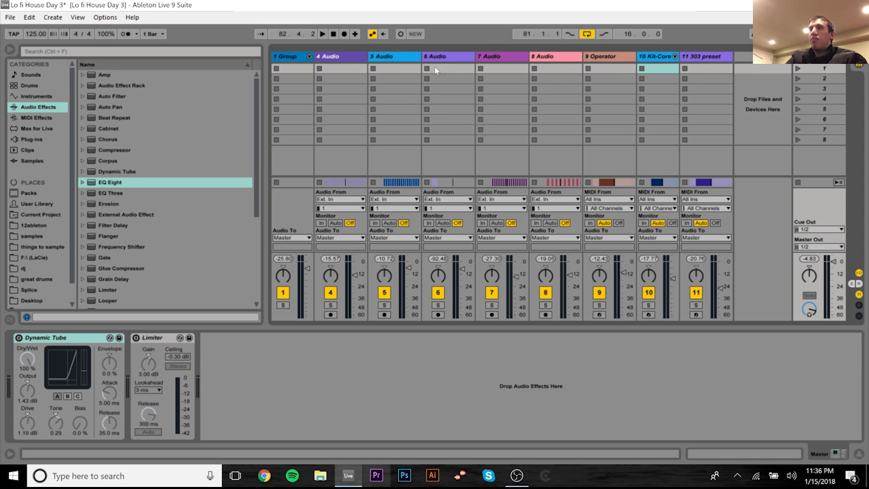
pyautogui.click(395, 54)
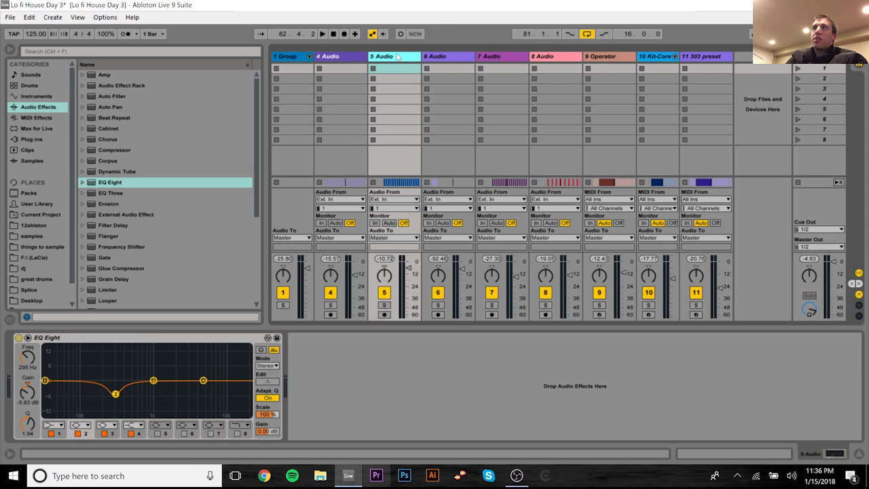
pyautogui.click(296, 58)
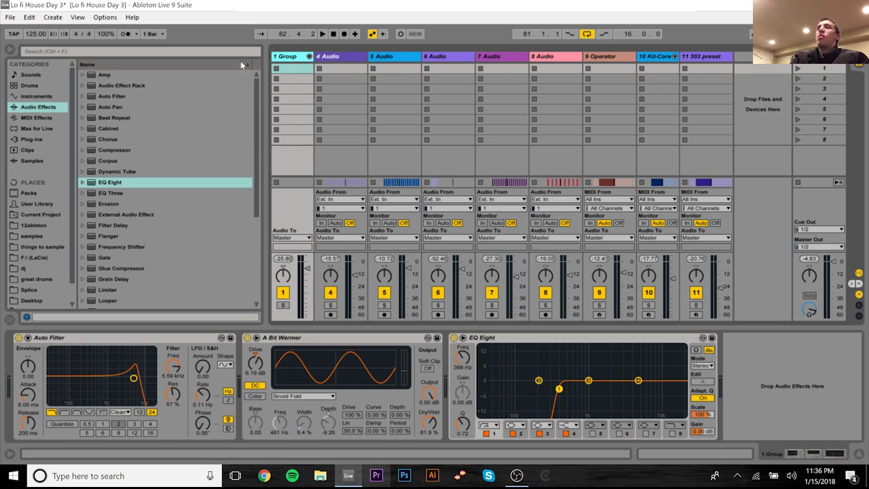
pyautogui.click(392, 68)
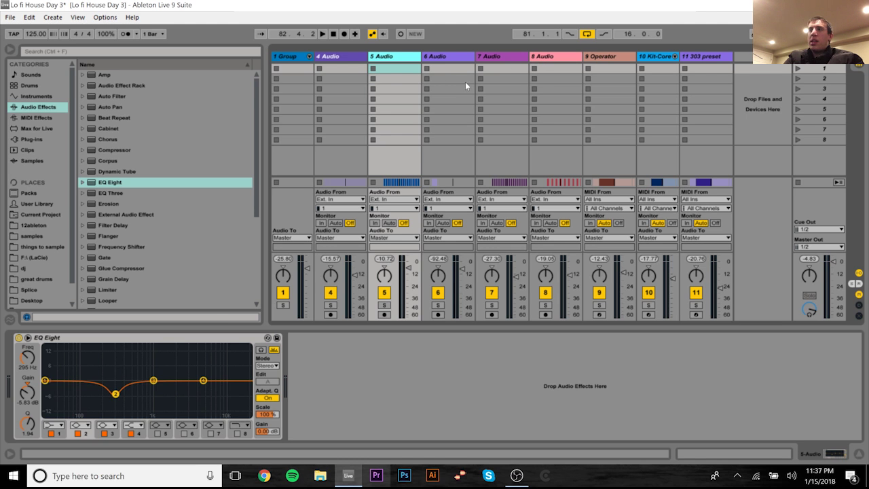
pyautogui.click(344, 59)
pyautogui.click(290, 58)
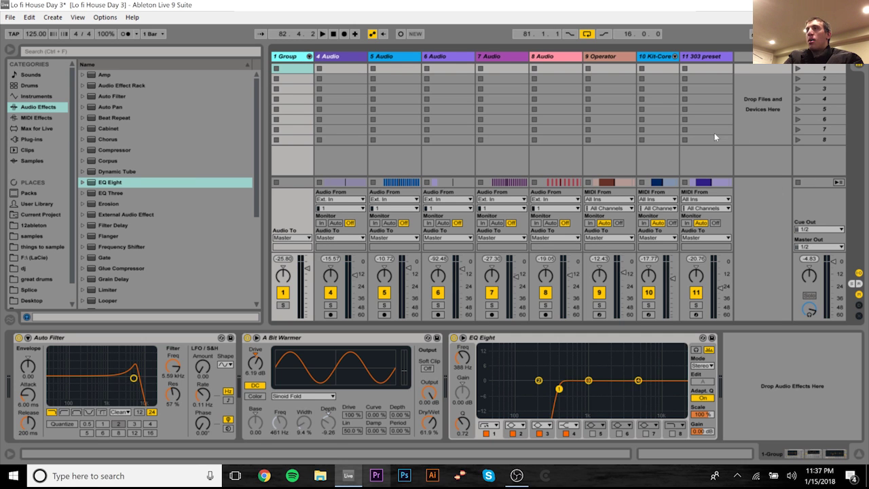
pyautogui.click(650, 65)
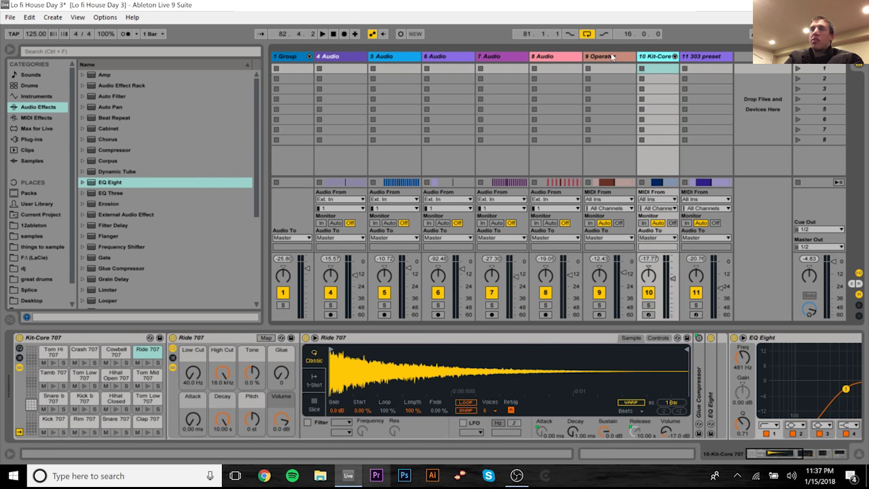
pyautogui.click(631, 63)
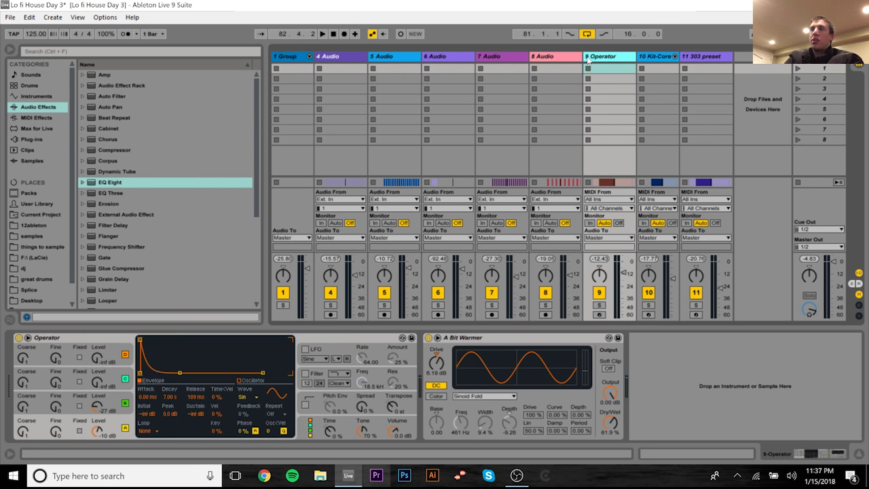
pyautogui.click(672, 65)
pyautogui.moveTo(679, 58); pyautogui.dragTo(690, 58)
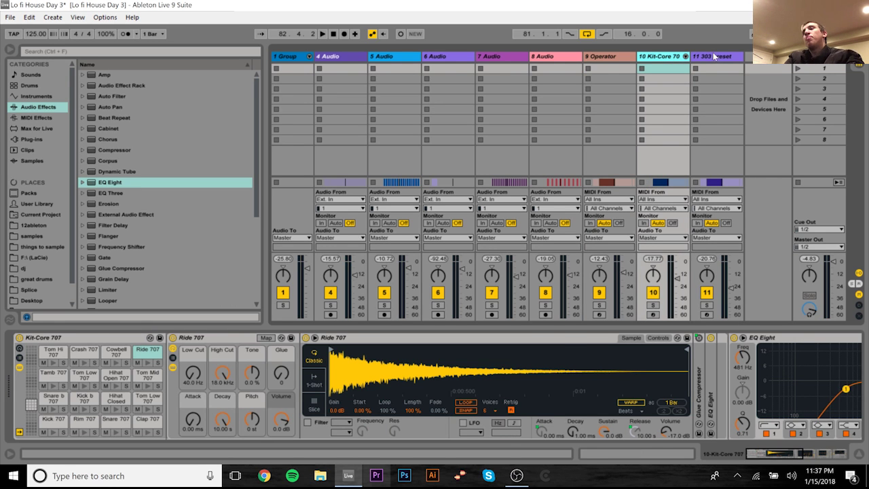
pyautogui.press('Right')
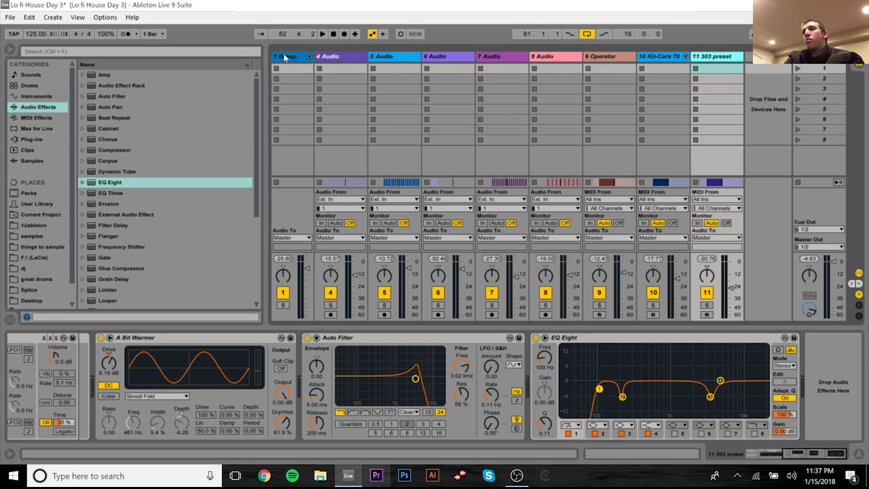
# - Check the Arrangement, return to the Session View mixer and save the current Live Set
pyautogui.click(861, 66)
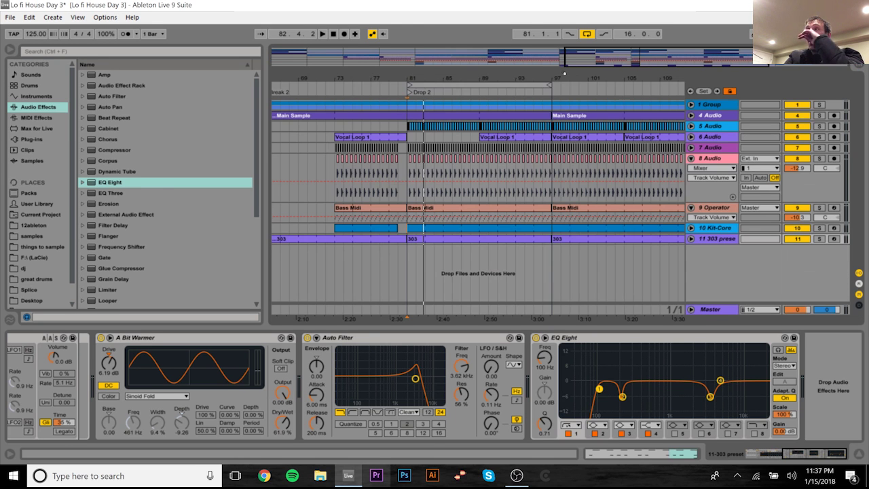
pyautogui.click(861, 60)
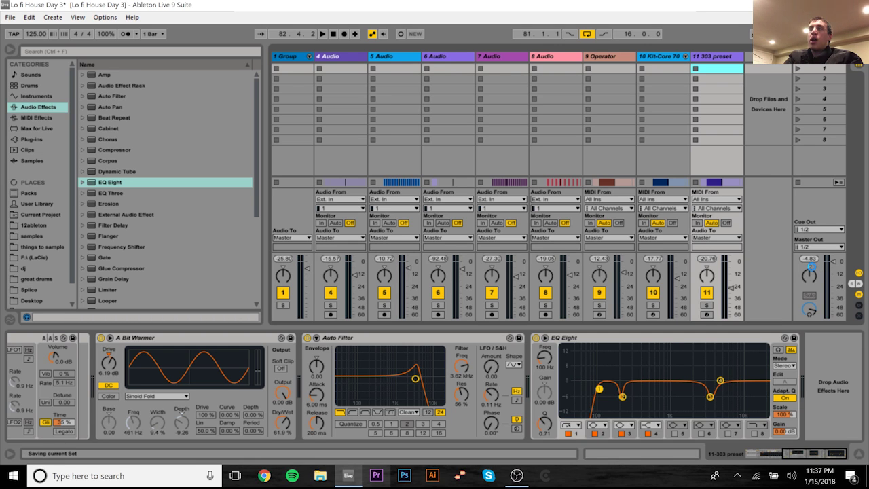
pyautogui.hotkey('ctrl', 's')
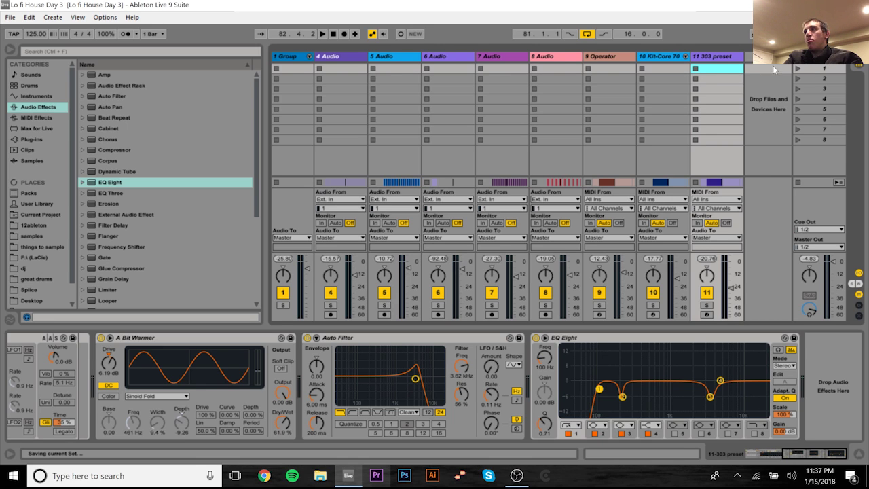
# - Turn on the Dynamic Tube on the Master track and set its drive to 2.19 dB while playing the mix
pyautogui.click(818, 196)
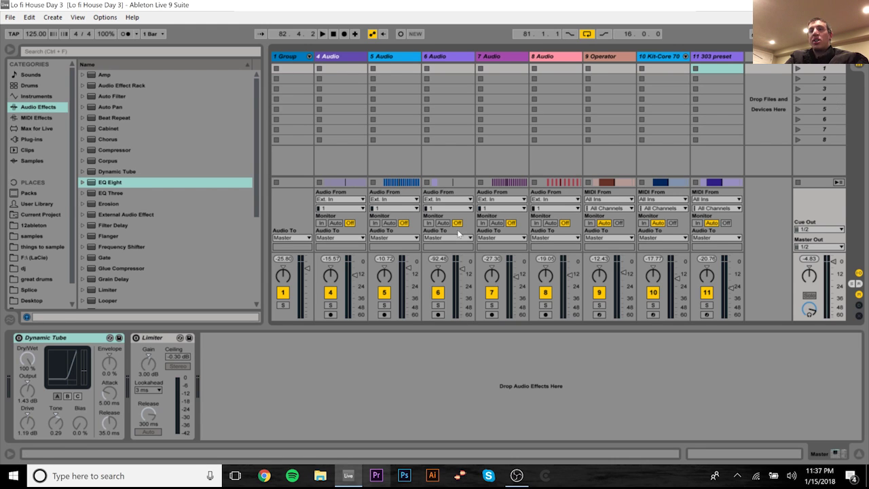
pyautogui.click(18, 338)
pyautogui.press('space')
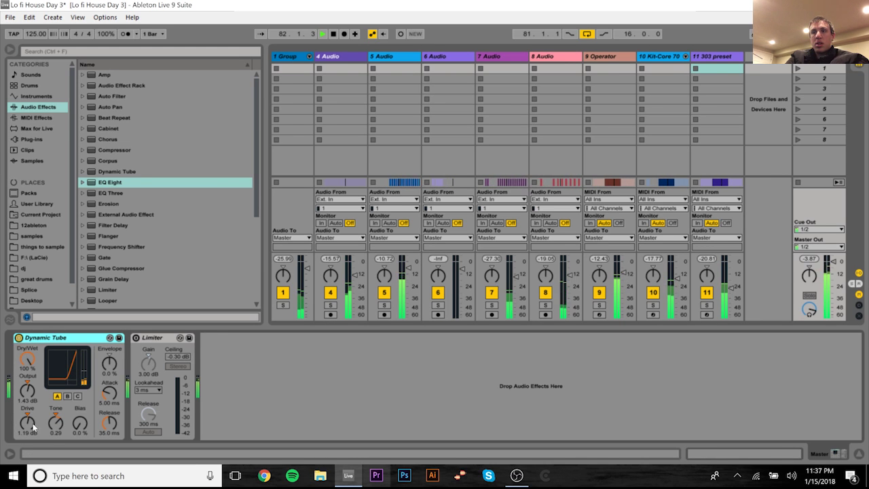
pyautogui.moveTo(32, 425); pyautogui.dragTo(32, 412)
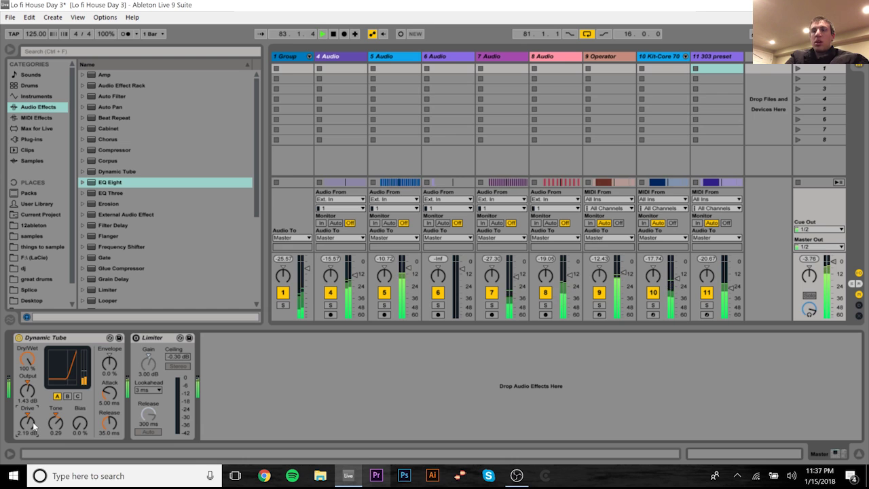
pyautogui.press('space')
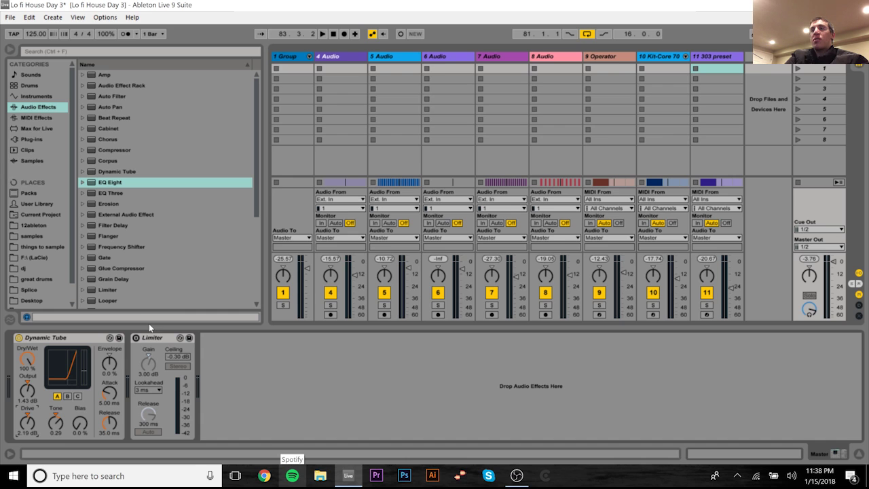
# - Look through the available audio effects and turn on the Limiter after the Dynamic Tube on the Master track
pyautogui.moveTo(253, 199); pyautogui.dragTo(245, 232)
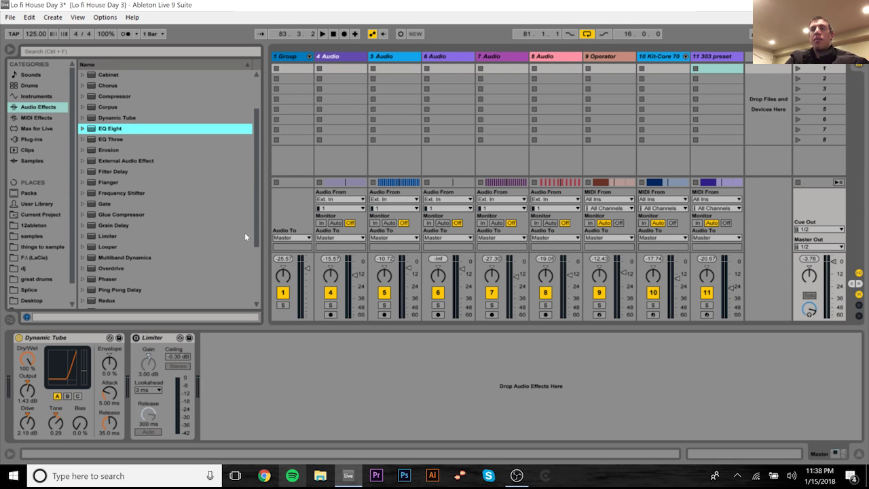
pyautogui.click(73, 337)
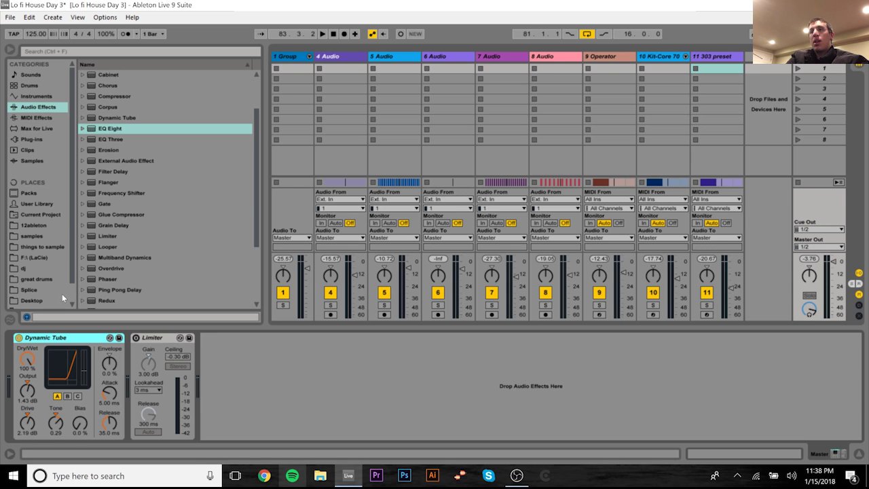
pyautogui.scroll(-3, 258, 271)
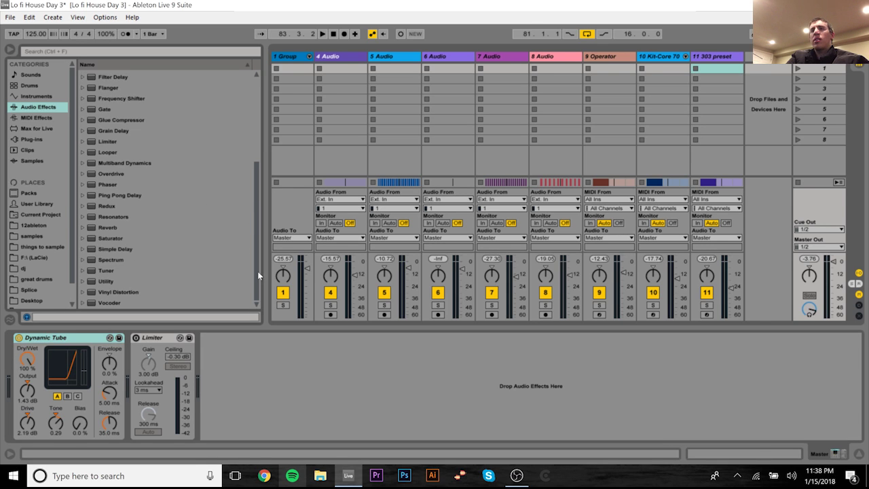
pyautogui.click(137, 338)
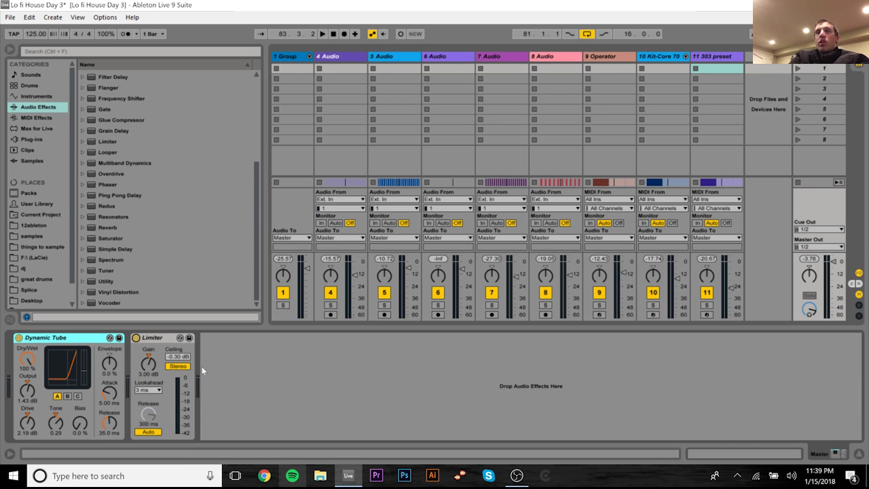
# - Try a Utility with its gain at -11.7 dB after the Limiter on the Master track, and delete it
pyautogui.doubleClick(102, 279)
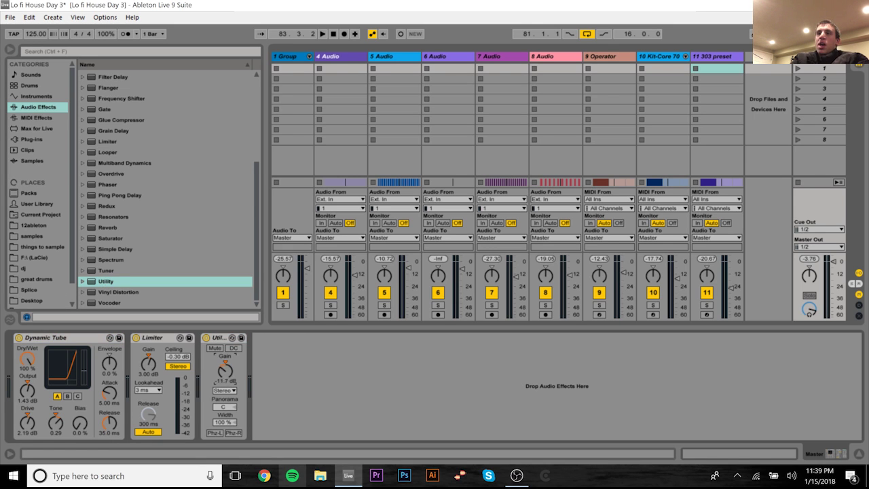
pyautogui.click(219, 339)
pyautogui.press('Delete')
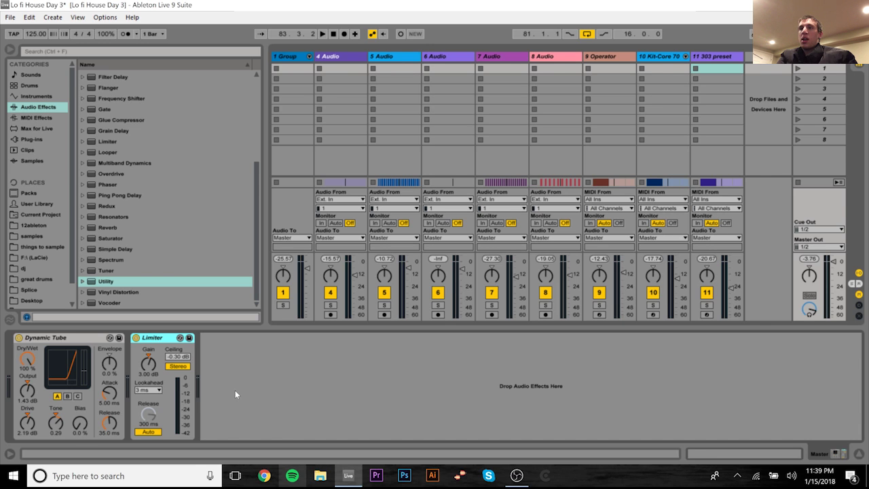
# - Play the mix through the Master Limiter, try its gain at 5.60 dB and return it to 3.00 dB
pyautogui.press('space')
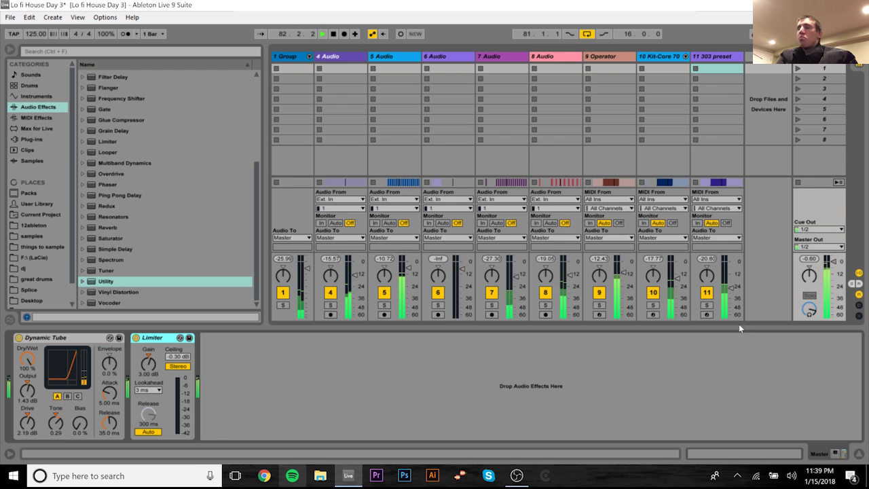
pyautogui.press('space')
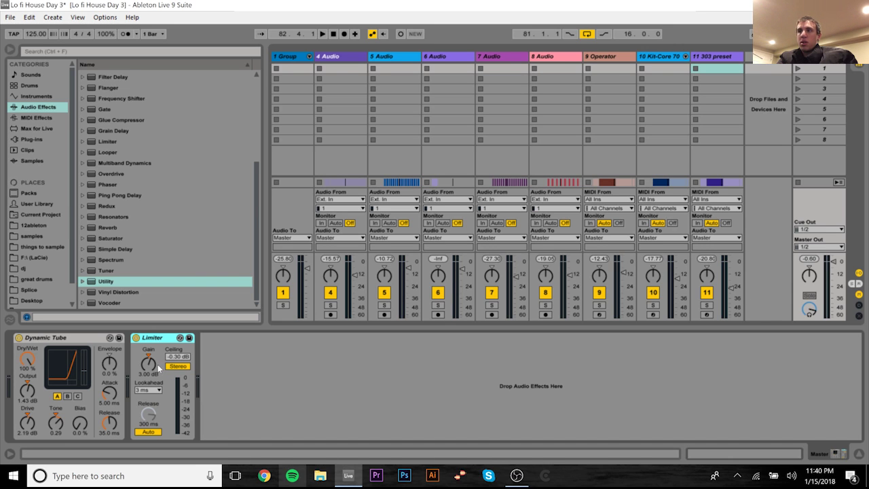
pyautogui.moveTo(148, 363); pyautogui.dragTo(149, 350)
pyautogui.press('space')
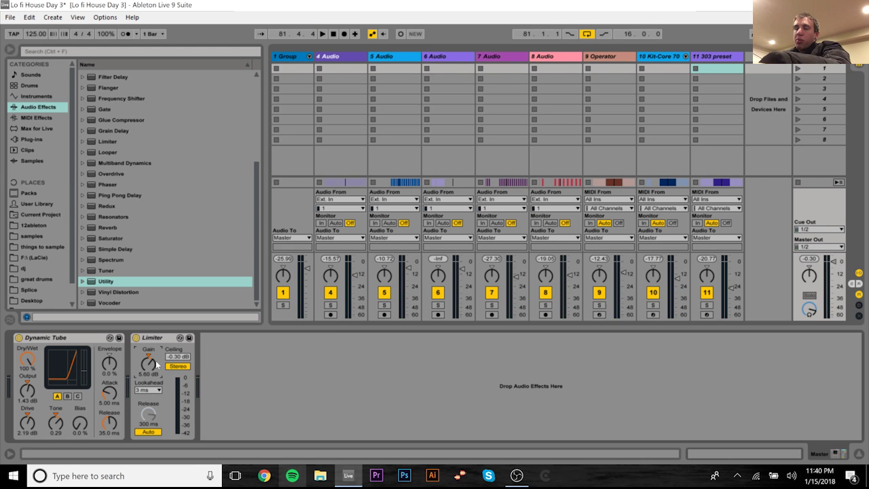
pyautogui.moveTo(156, 365); pyautogui.dragTo(158, 367)
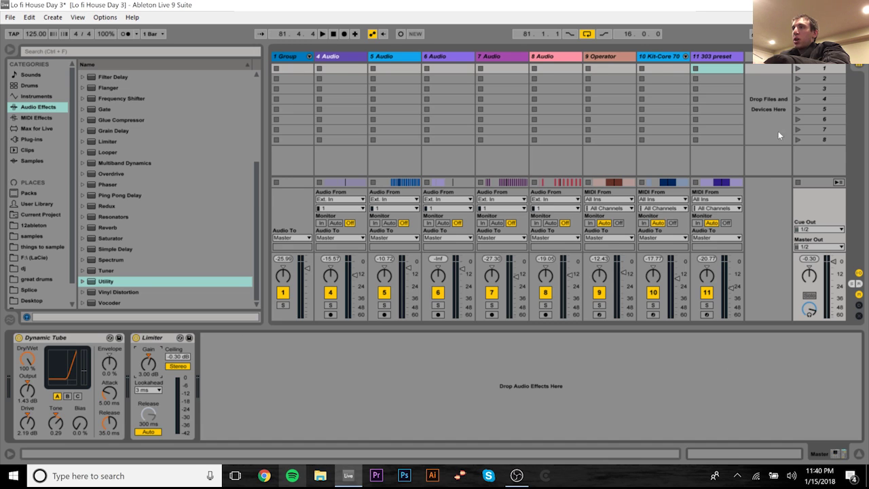